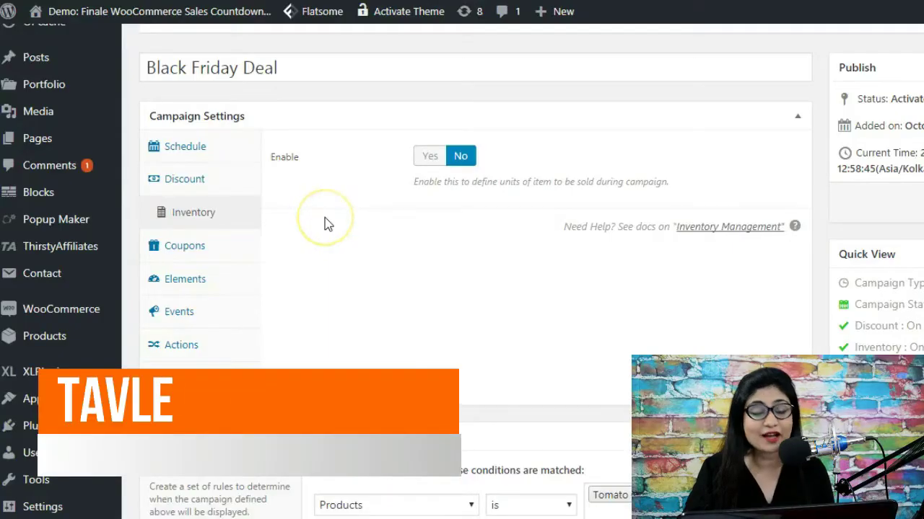
left_click(373, 150)
left_click(306, 283)
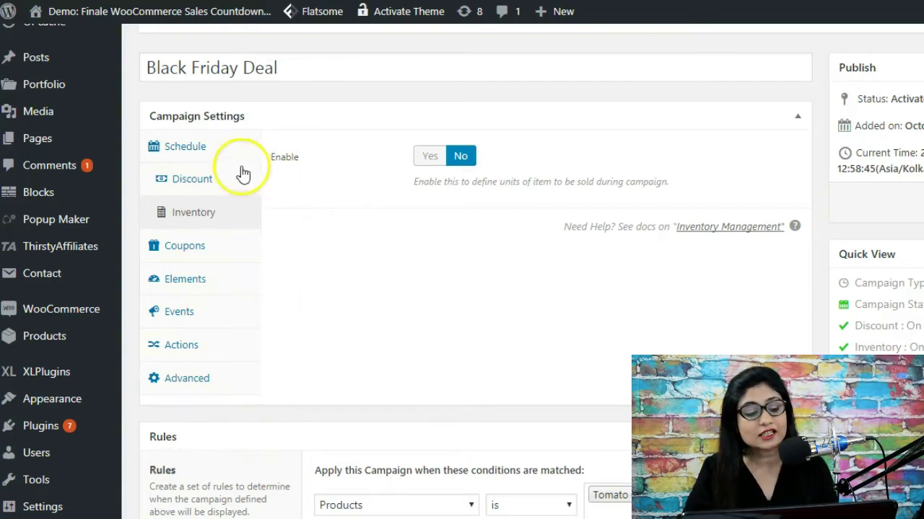
left_click(210, 186)
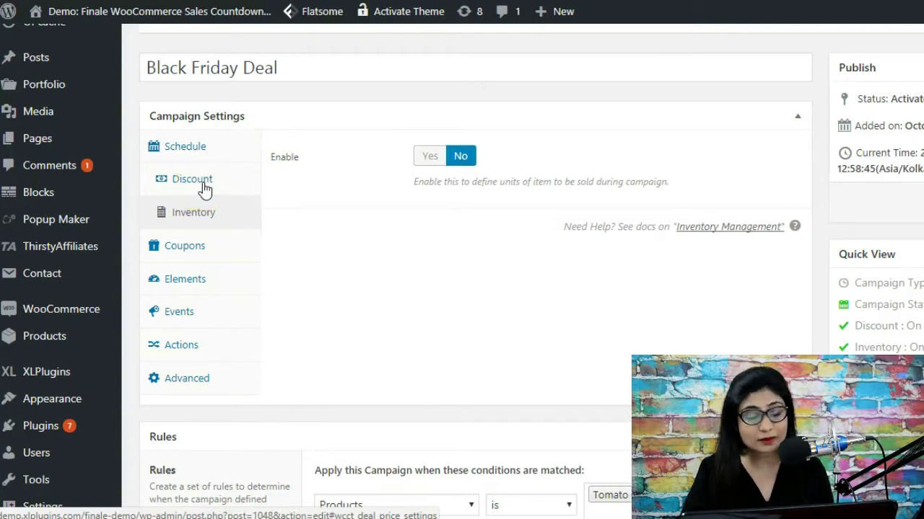
left_click(220, 218)
left_click(419, 166)
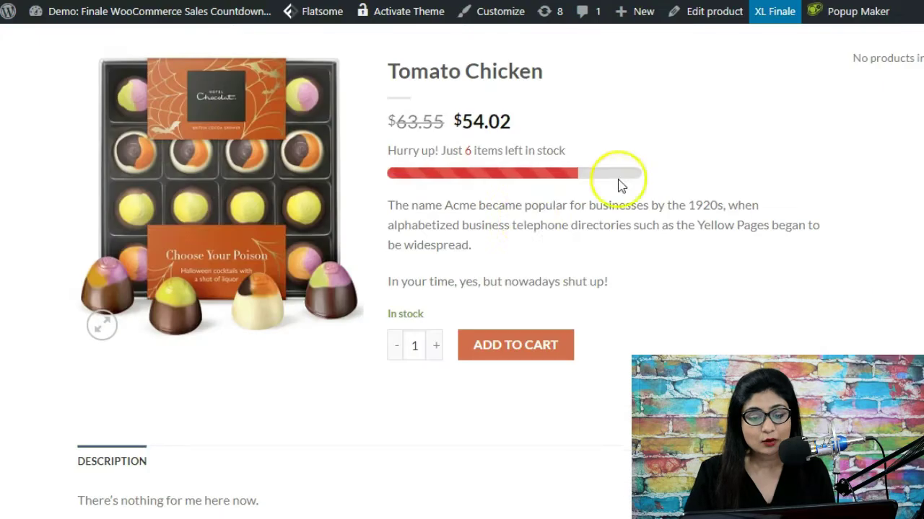
- Examine the discounted price, items-left message and counter bar on the Tomato Chicken product page
scroll(443, 206, "up", 1)
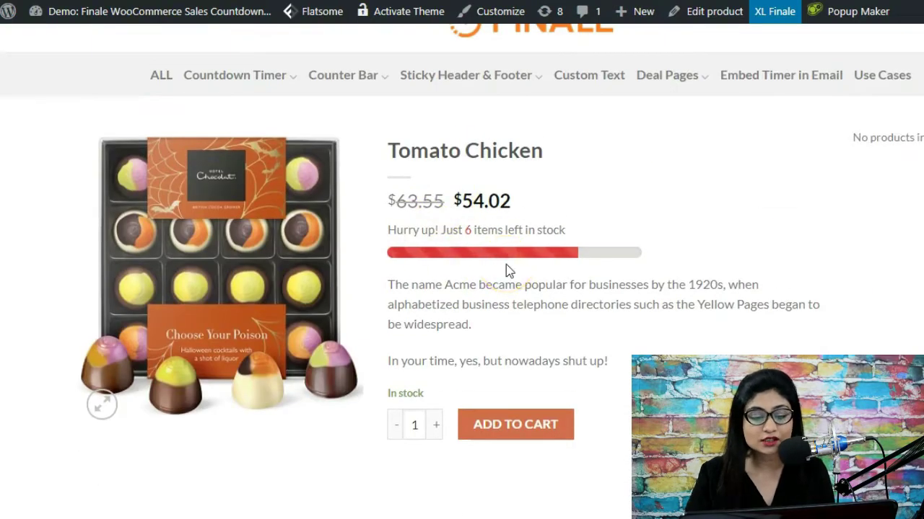
left_click(340, 253)
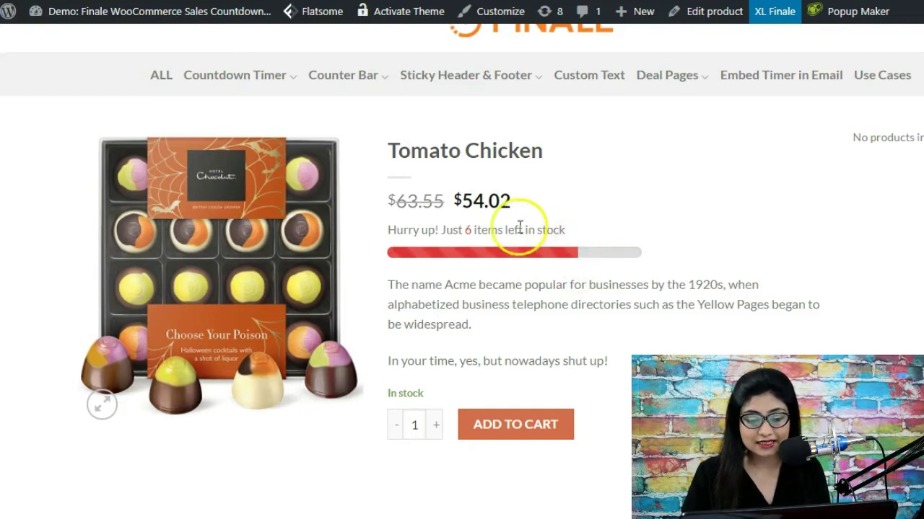
double_click(469, 228)
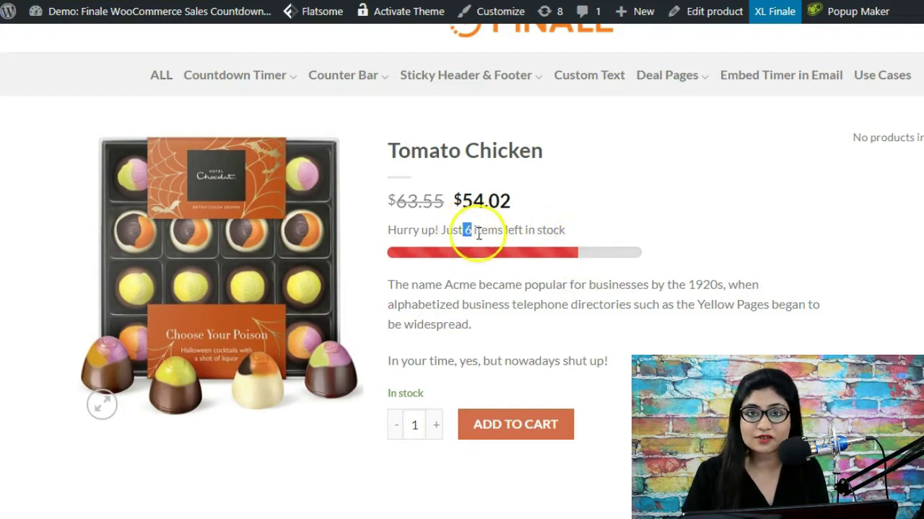
left_click(479, 233)
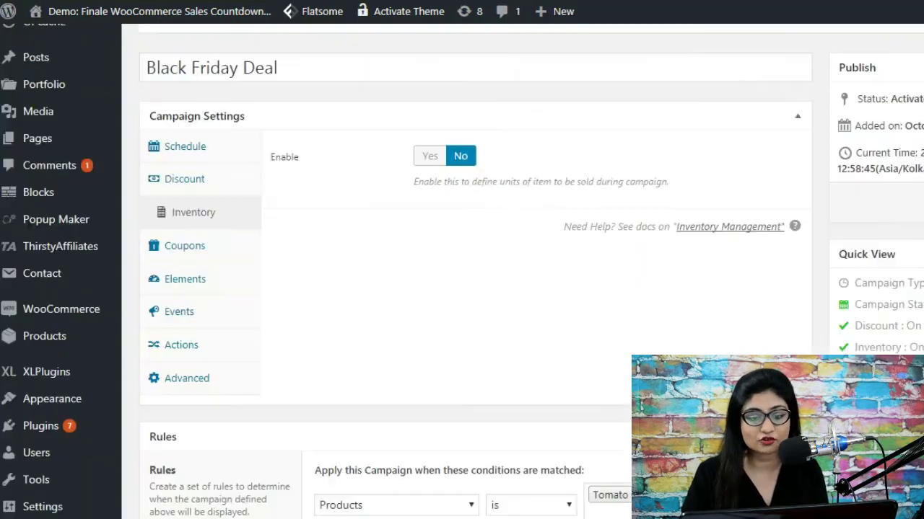
- Enable inventory for the Black Friday Deal campaign
left_click(451, 249)
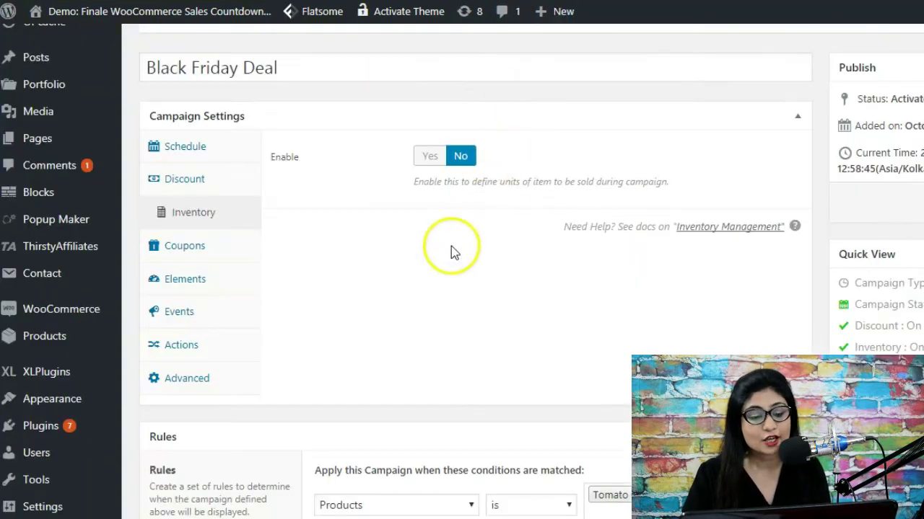
left_click(426, 225)
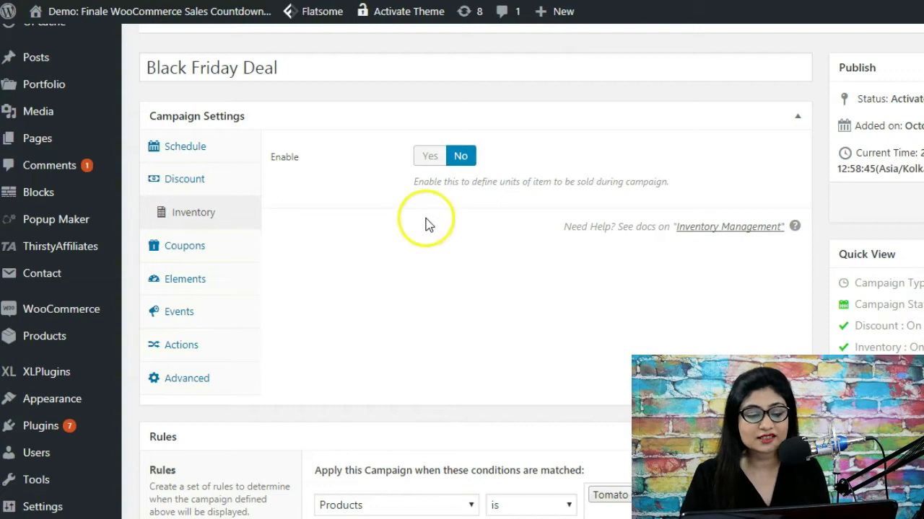
left_click(427, 154)
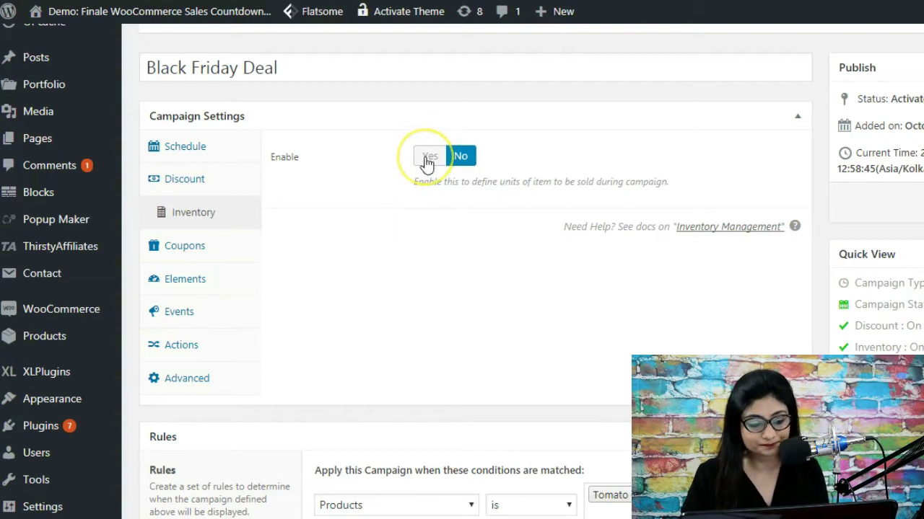
left_click(312, 205)
left_click(430, 156)
left_click(430, 156)
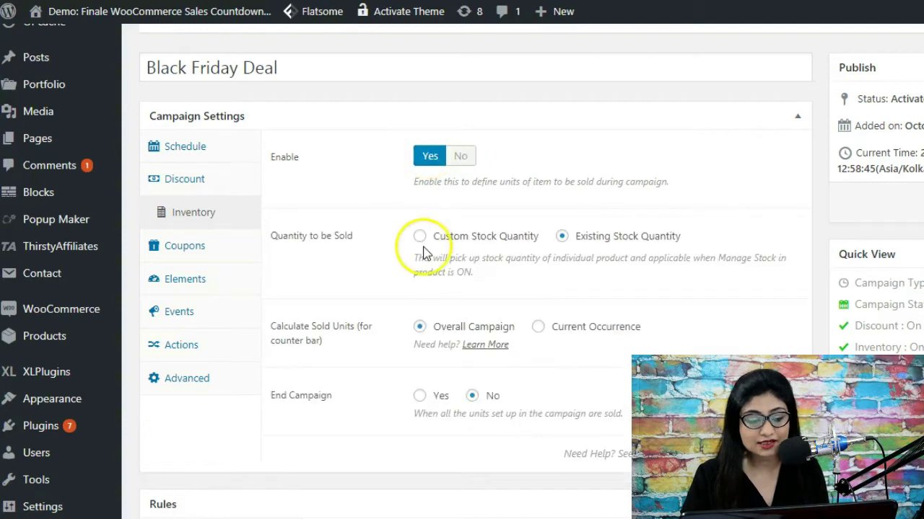
- Check the product's own inventory data for the stock management option and the stock quantity used by Existing Stock Quantity
scroll(415, 245, "down", 2)
scroll(415, 216, "up", 4)
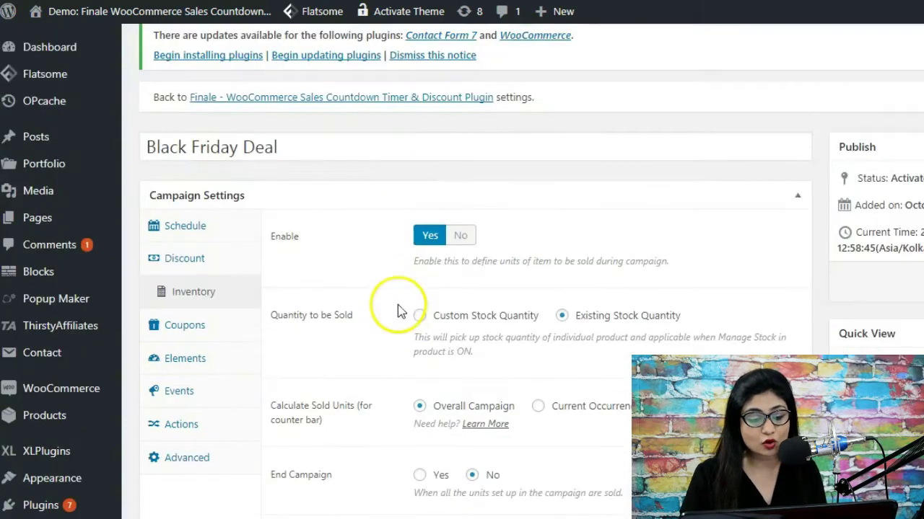
scroll(397, 309, "down", 2)
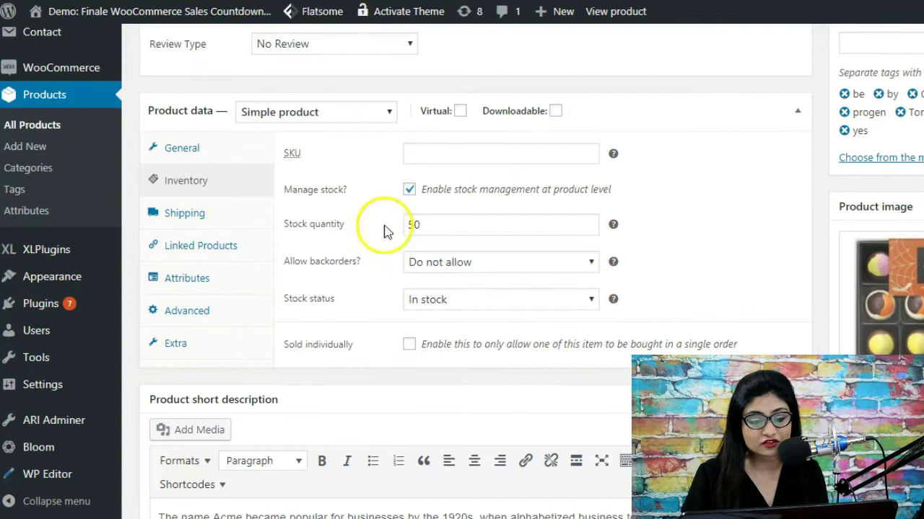
scroll(412, 268, "up", 2)
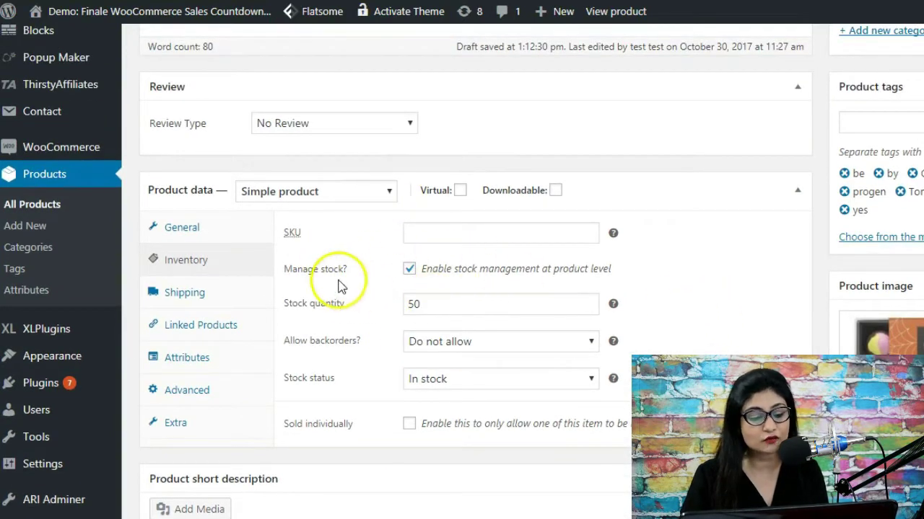
left_click(408, 273)
left_click(408, 274)
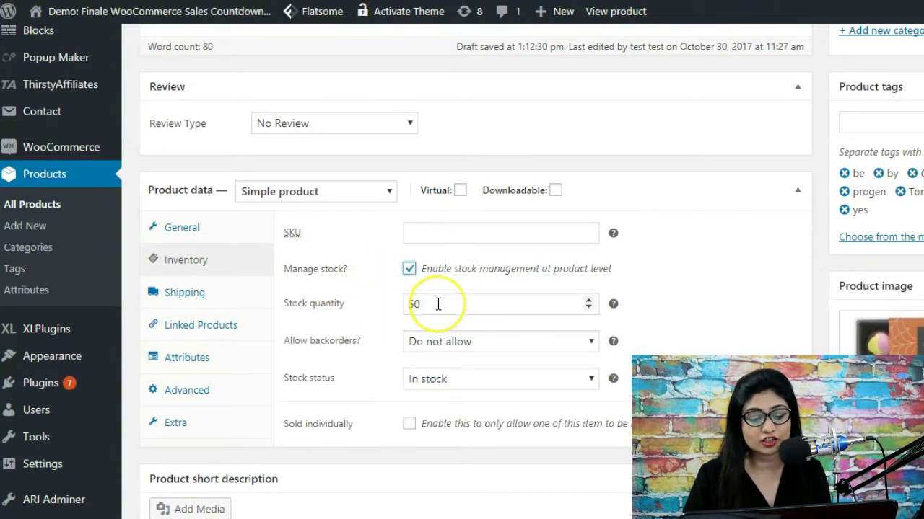
left_click_drag(437, 304, 406, 304)
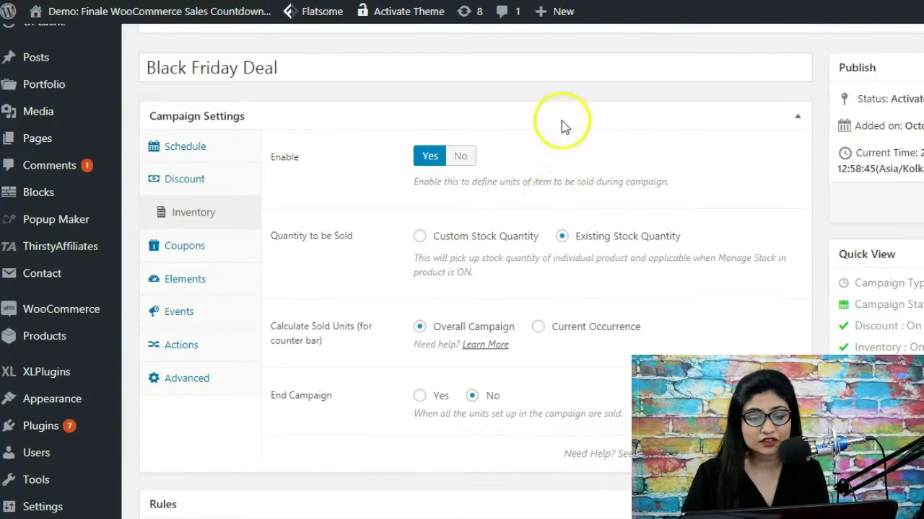
- Set the campaign's quantity to be sold to Custom Stock Quantity, with the Basic inventory mode and a quantity of 8
left_click(586, 241)
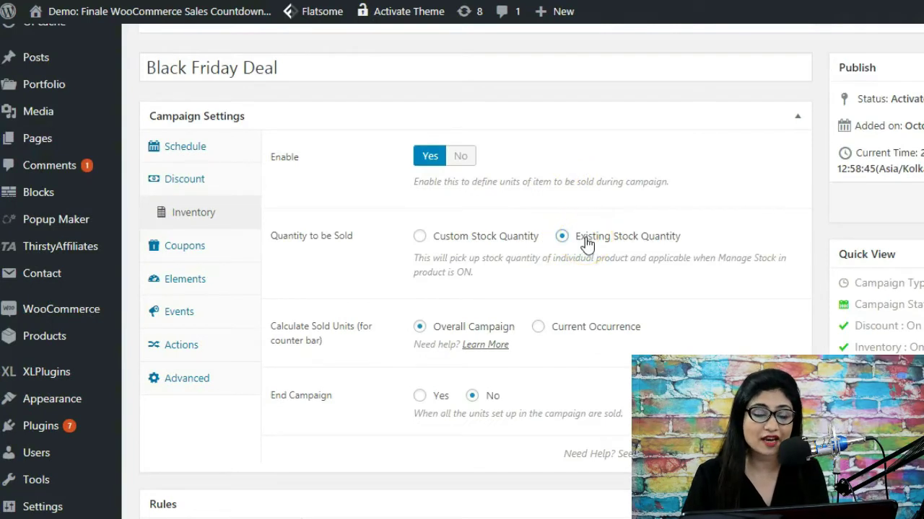
left_click(560, 238)
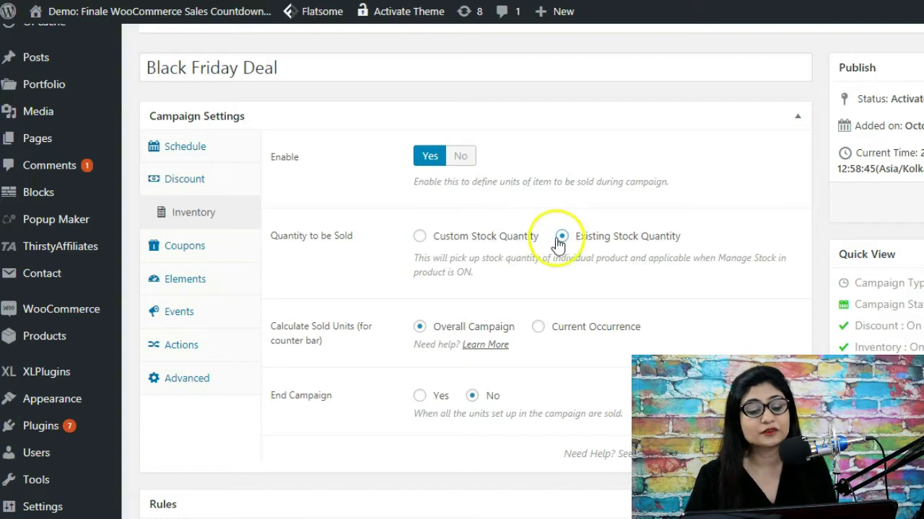
left_click(493, 241)
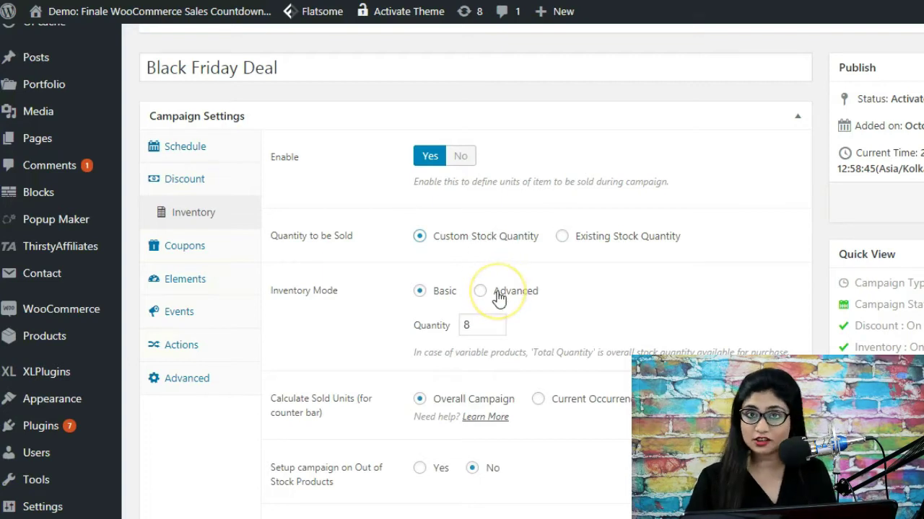
scroll(498, 298, "down", 1)
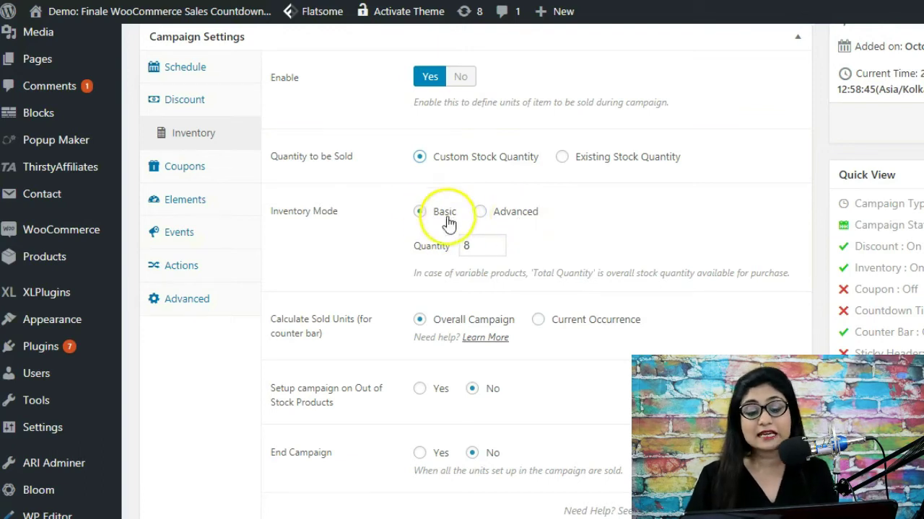
double_click(465, 246)
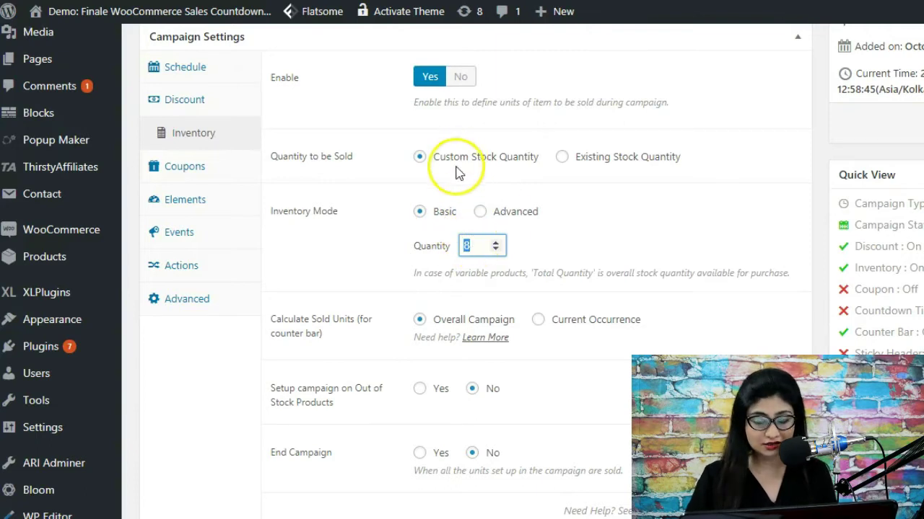
- Try the Advanced inventory mode with an added range of 10 to 20 and custom quantity 18, and return the mode to Basic
left_click(506, 220)
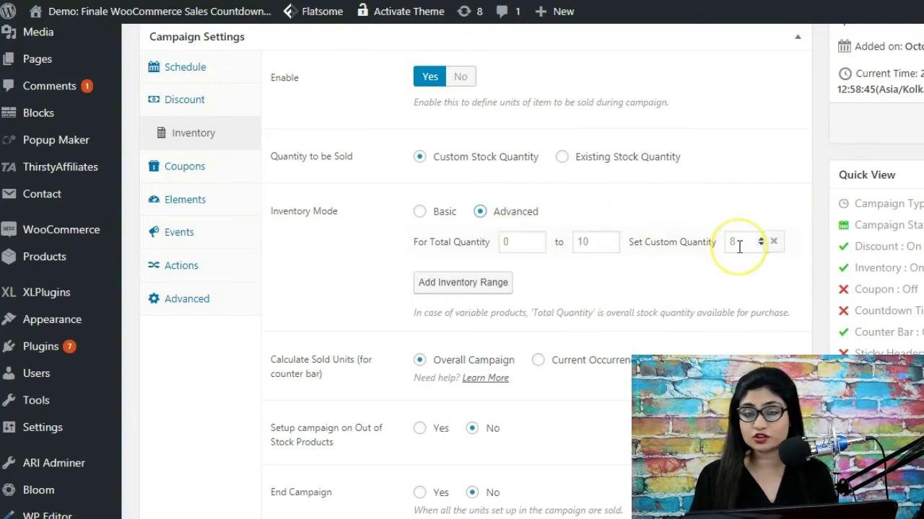
left_click(509, 286)
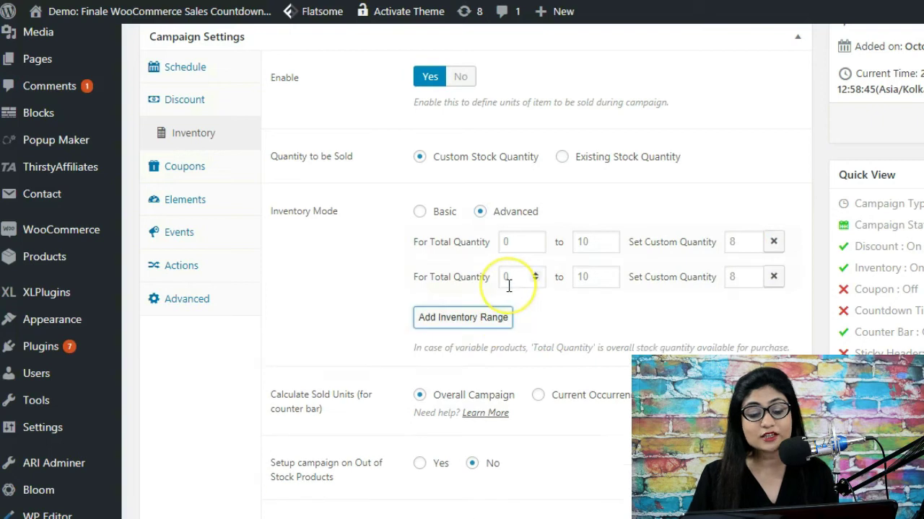
left_click(510, 282)
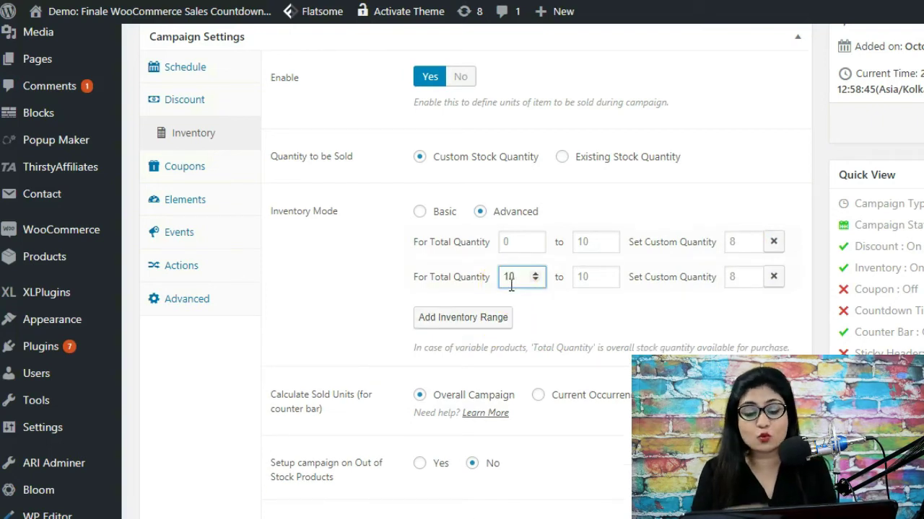
key("Tab")
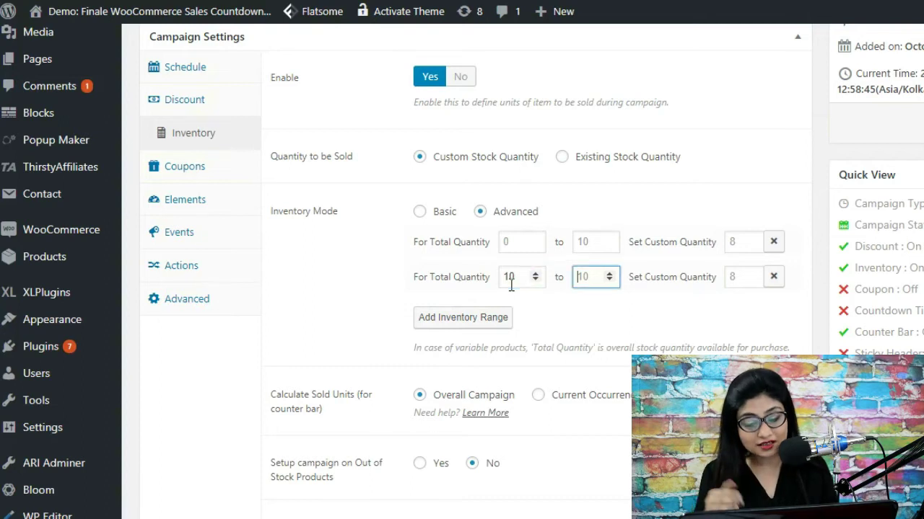
key("Tab")
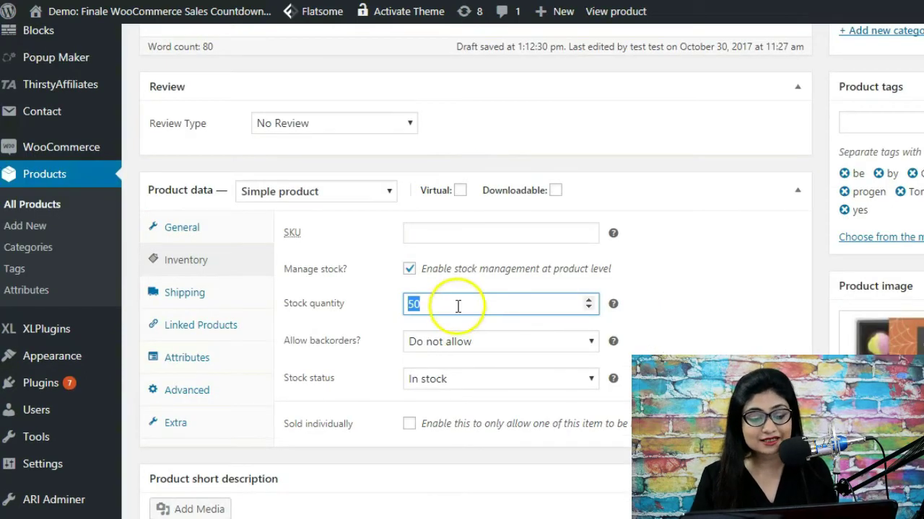
left_click(457, 309)
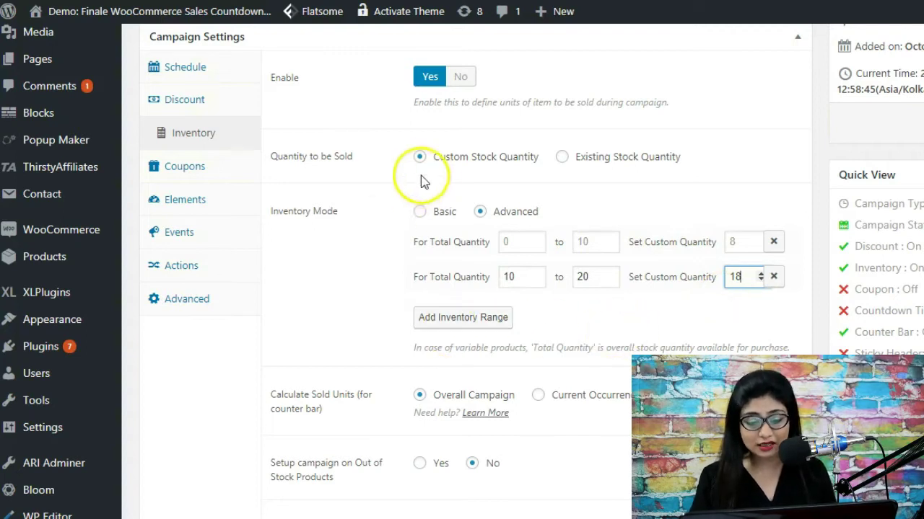
left_click(444, 217)
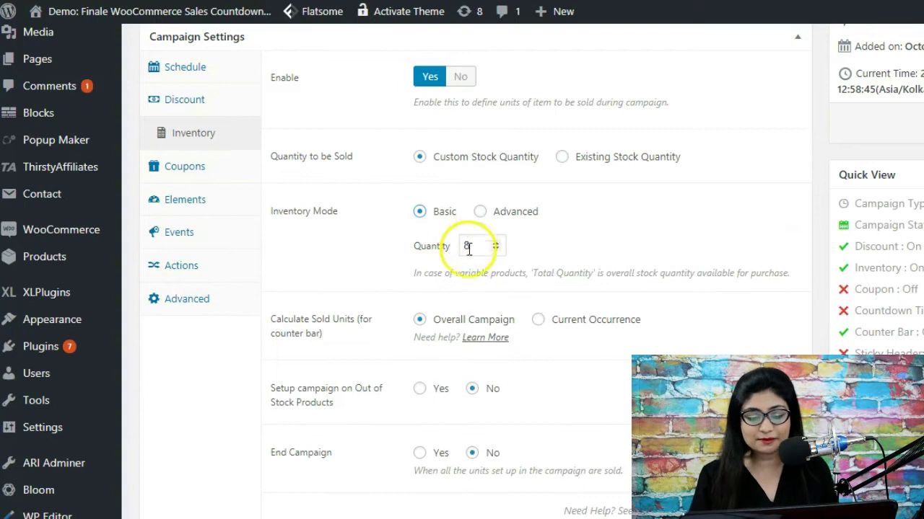
- Review the sold-units calculation, out-of-stock and end-campaign options together with the recurring schedule's duration and pause period
scroll(470, 329, "down", 2)
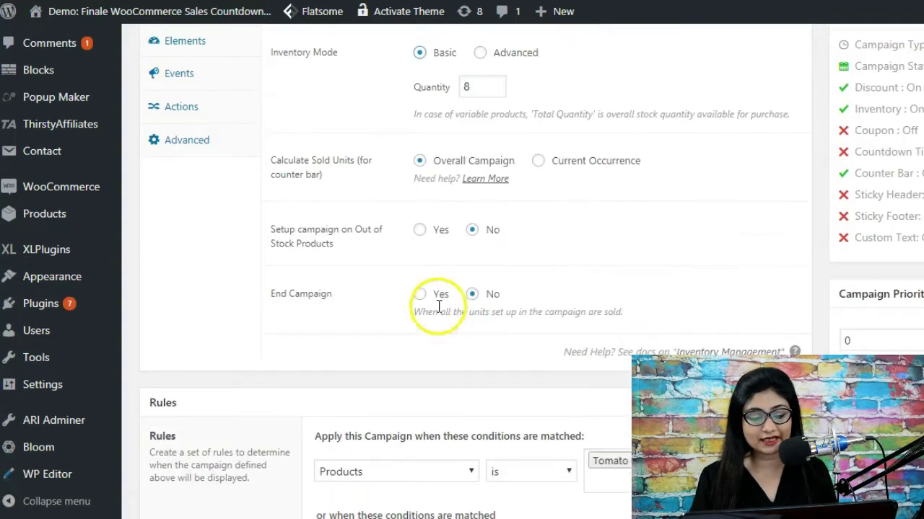
scroll(359, 220, "up", 1)
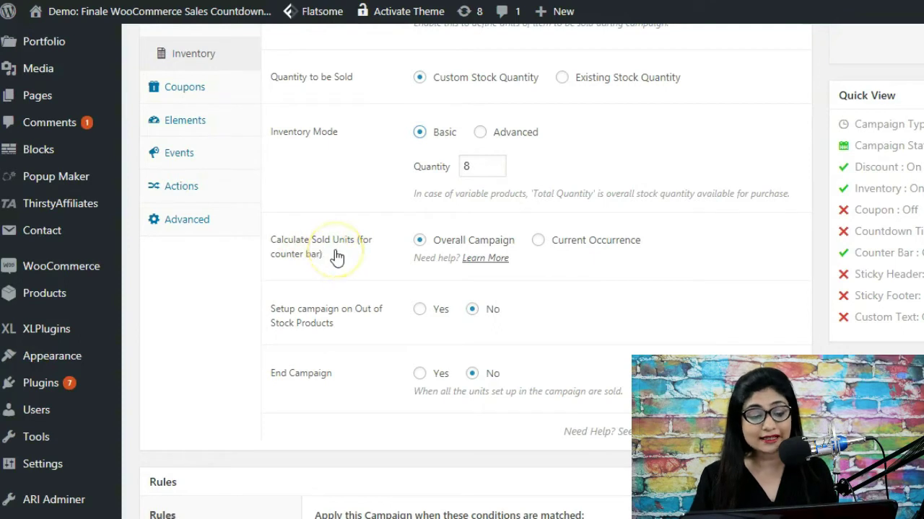
left_click(336, 263)
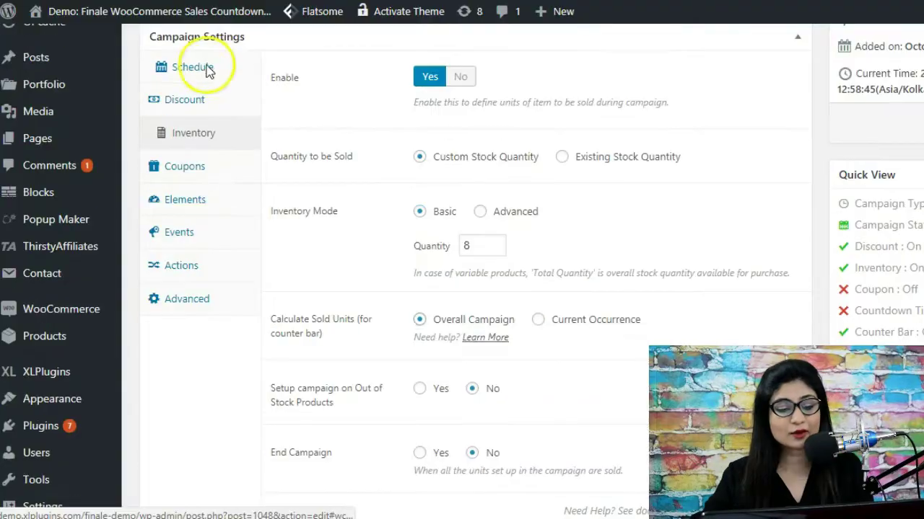
left_click(206, 66)
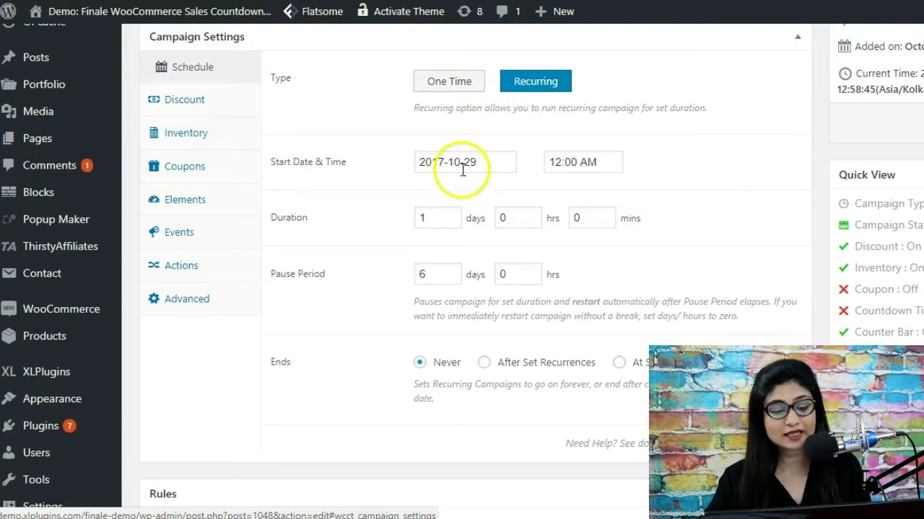
left_click(436, 221)
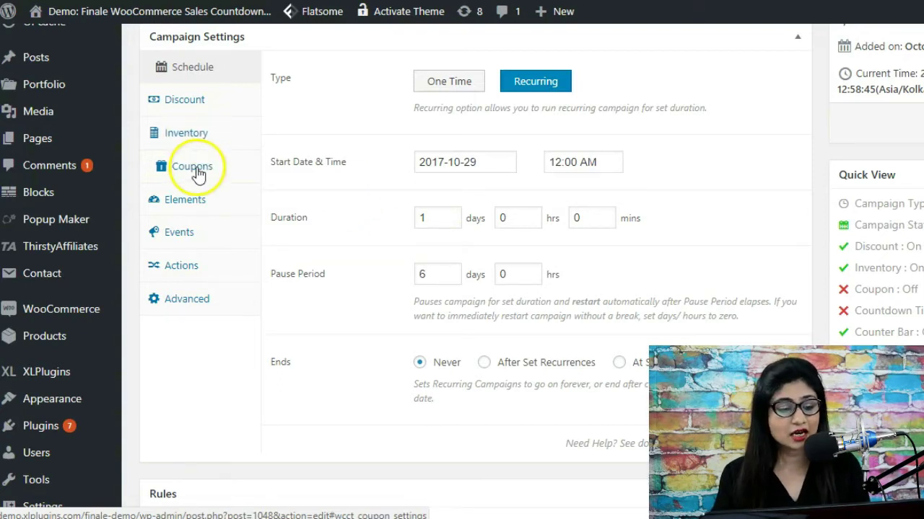
left_click(196, 137)
scroll(505, 260, "down", 1)
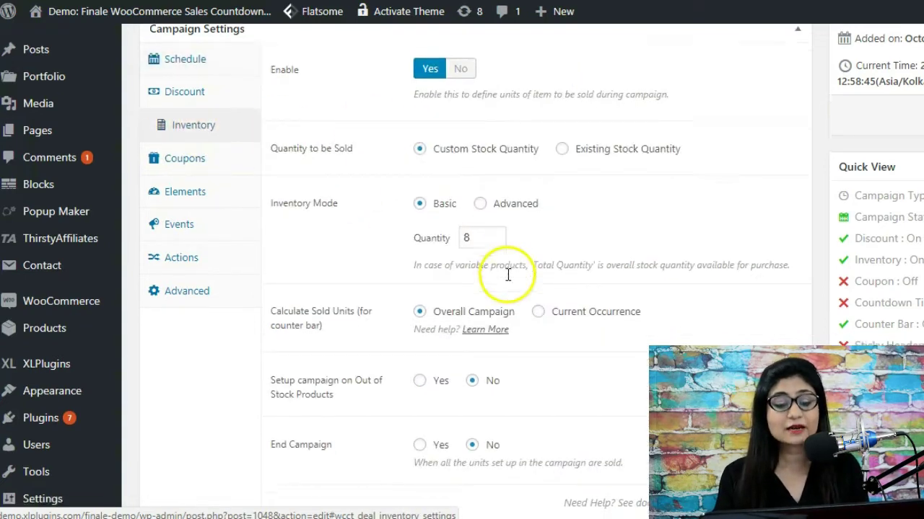
left_click(462, 166)
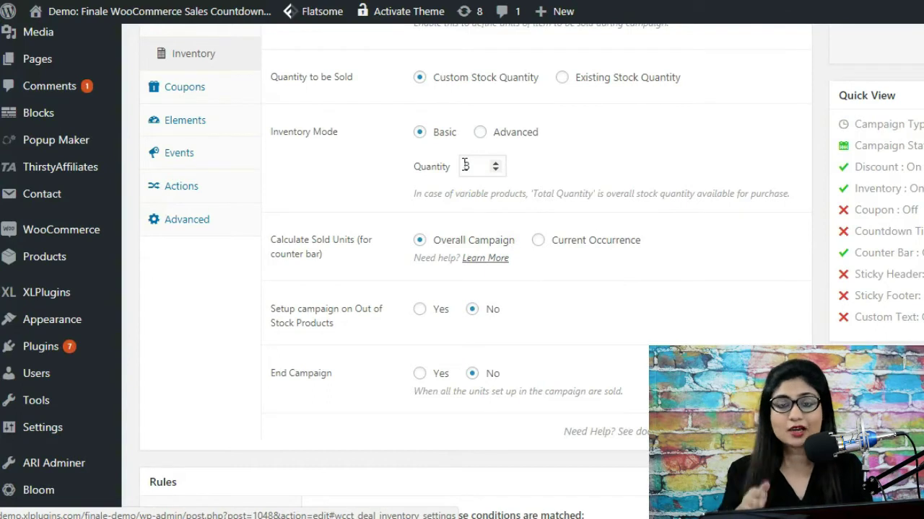
- Compare the Current Occurrence and Overall Campaign options for calculating sold units against the campaign quantity, and open their Learn More help
left_click(449, 177)
left_click(625, 149)
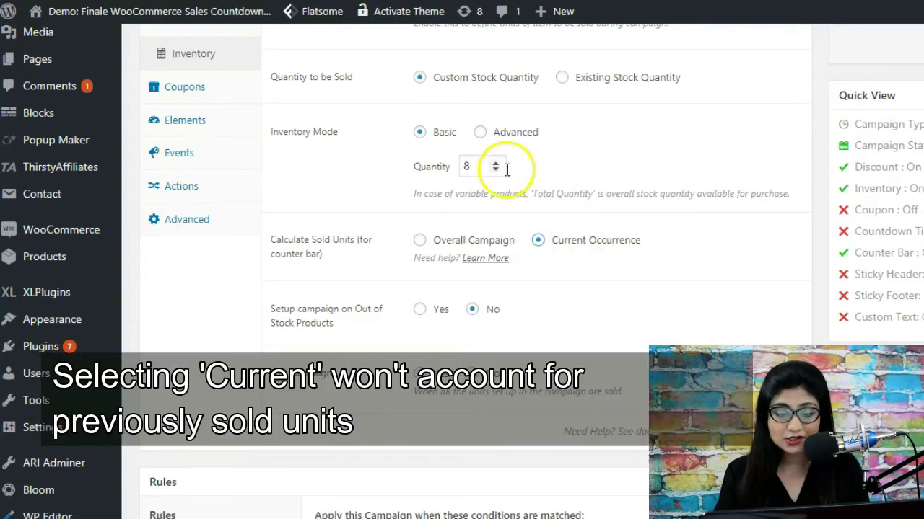
left_click(466, 167)
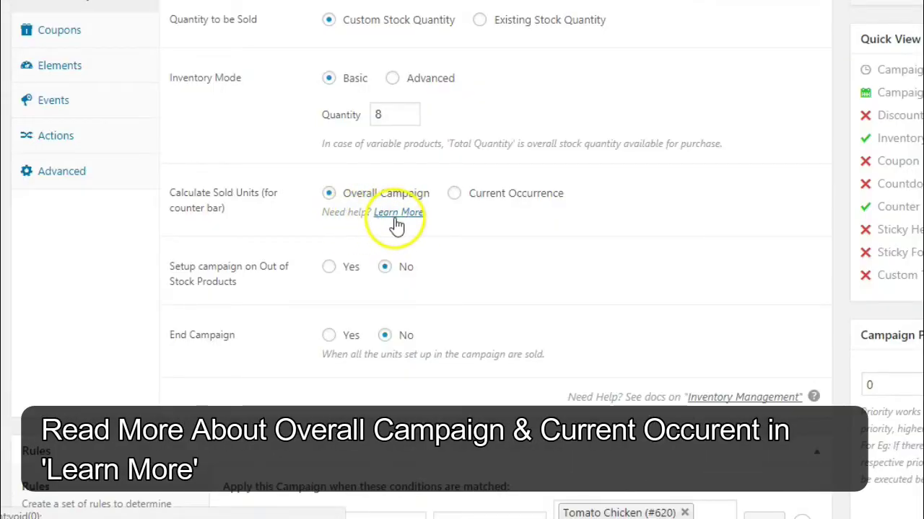
left_click(393, 215)
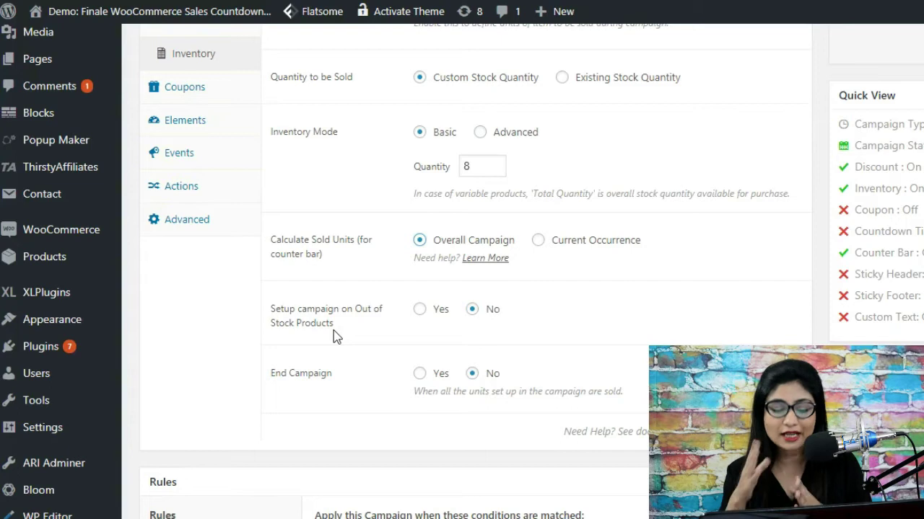
- Set End Campaign to Yes so the campaign ends when all its units are sold
left_click(420, 374)
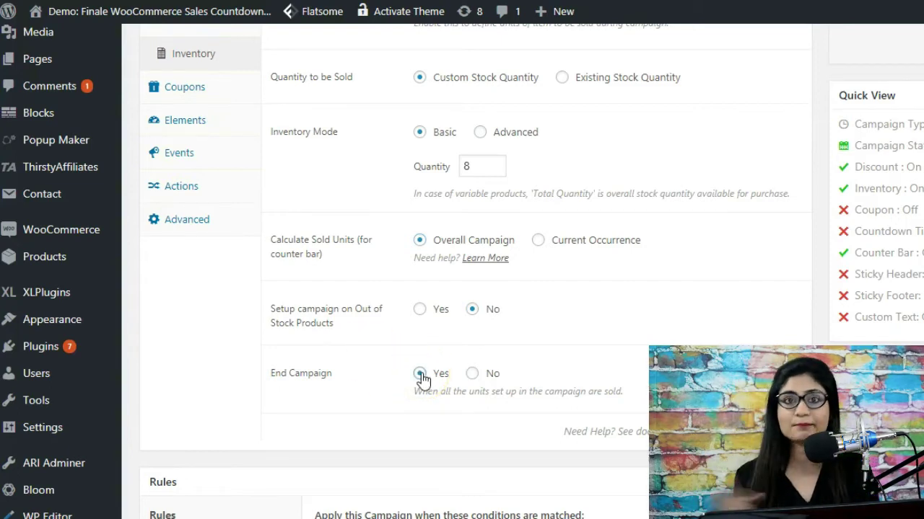
left_click(472, 374)
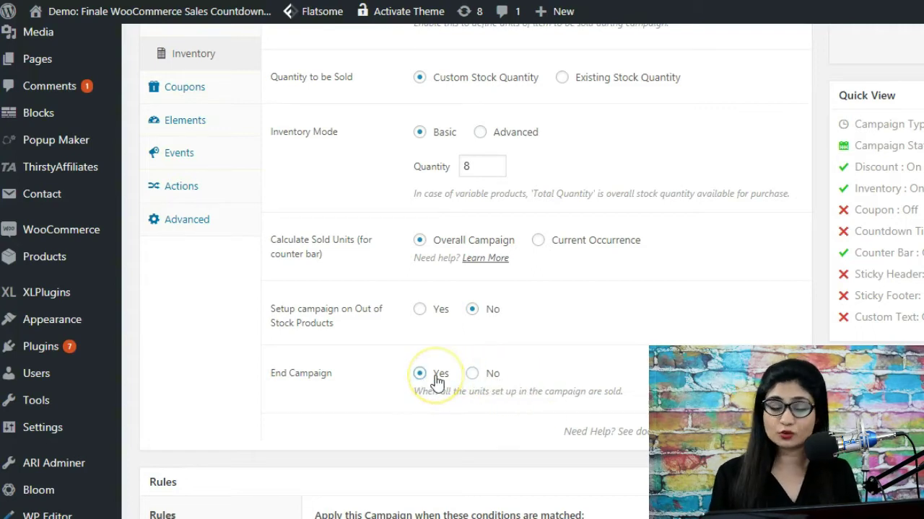
- Open the campaign's Elements settings and review the counter bar's visibility, position, skins, edges, direction, colors and display text
left_click(200, 129)
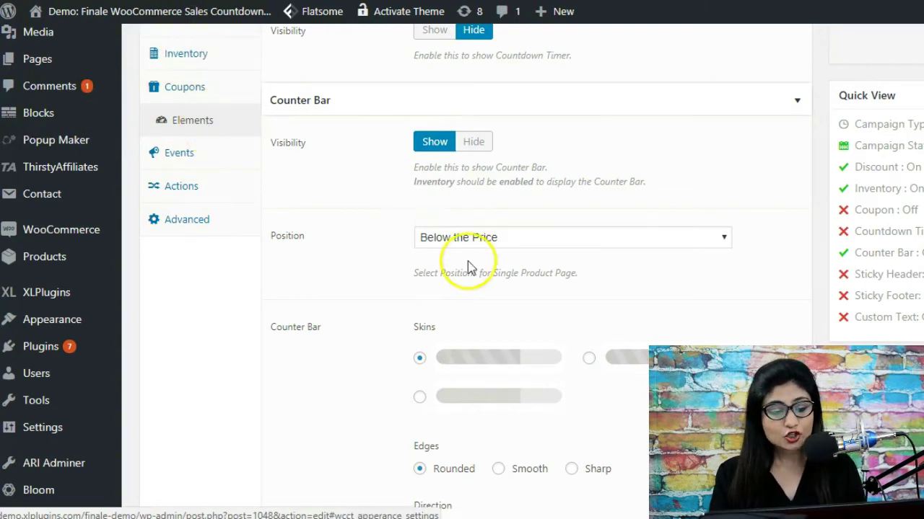
scroll(447, 238, "down", 1)
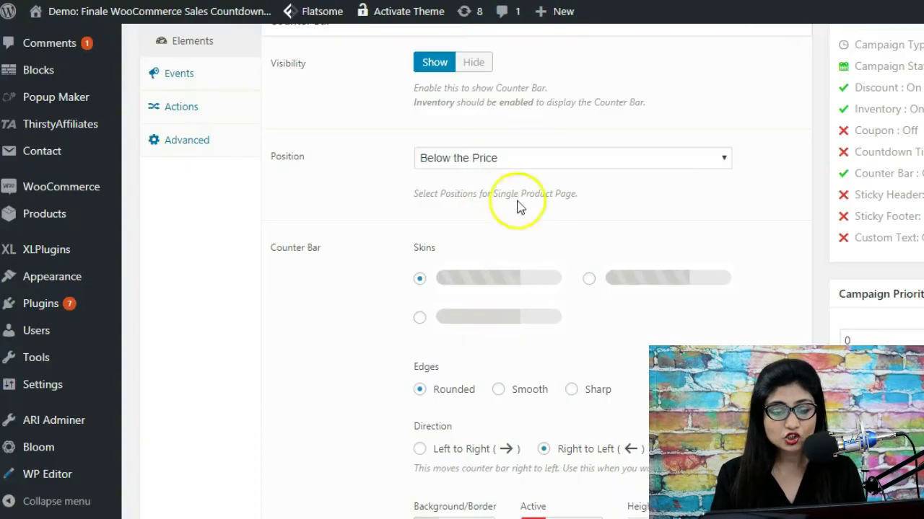
scroll(425, 242, "down", 1)
scroll(431, 239, "down", 1)
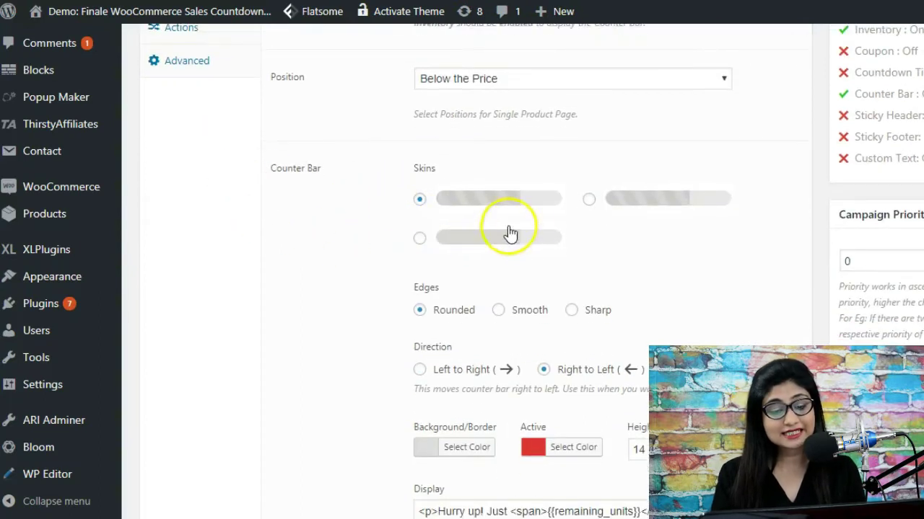
scroll(524, 233, "down", 2)
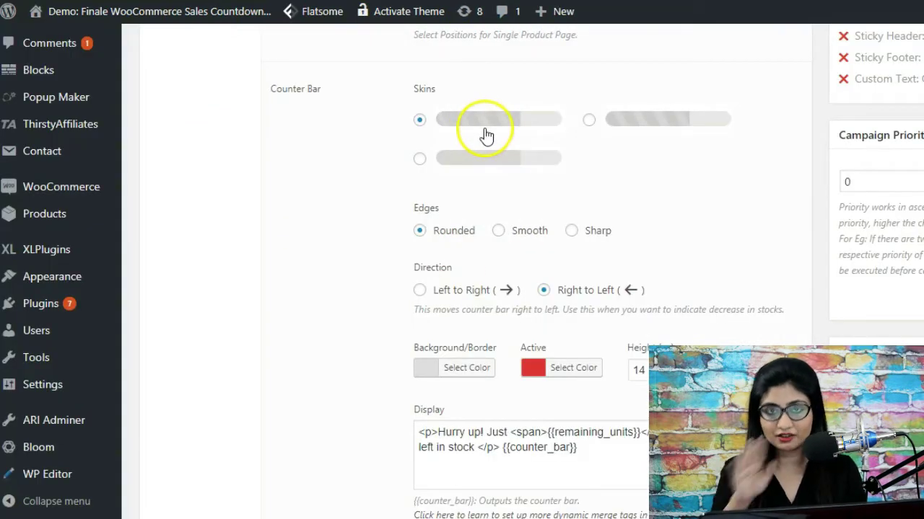
scroll(469, 144, "down", 1)
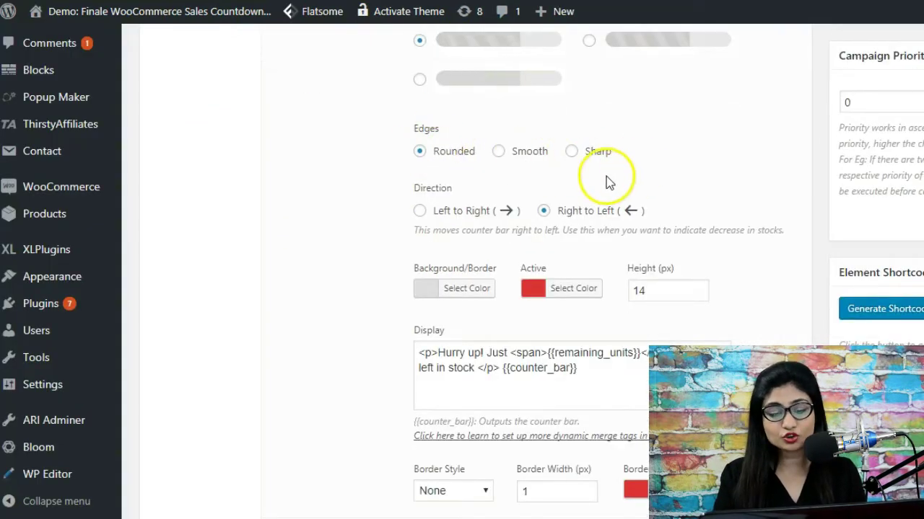
scroll(596, 184, "down", 1)
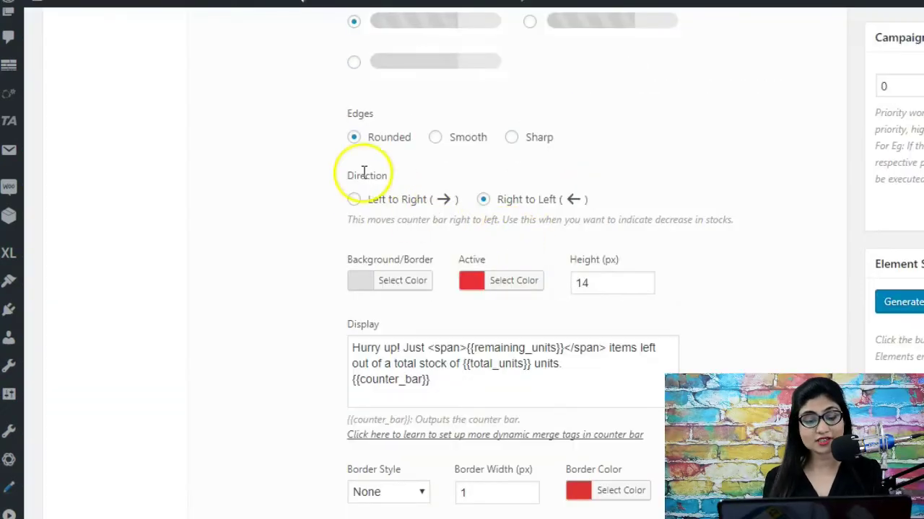
- Choose the Right to Left counter bar direction and view the bar on the Tomato Chicken product page
left_click(521, 211)
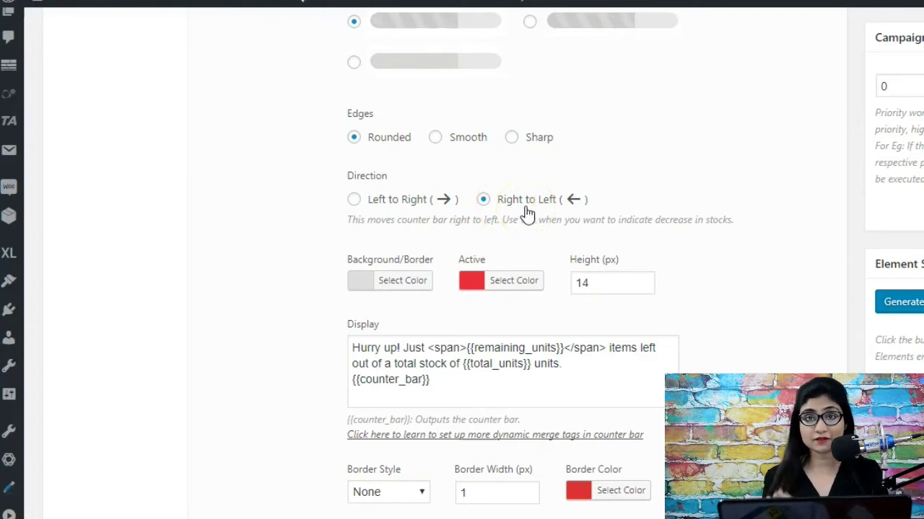
left_click(480, 284)
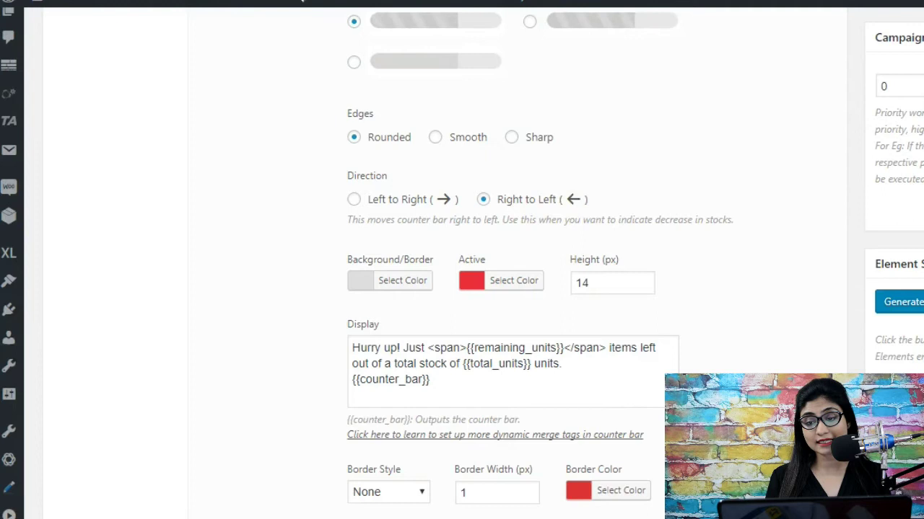
left_click(302, 1)
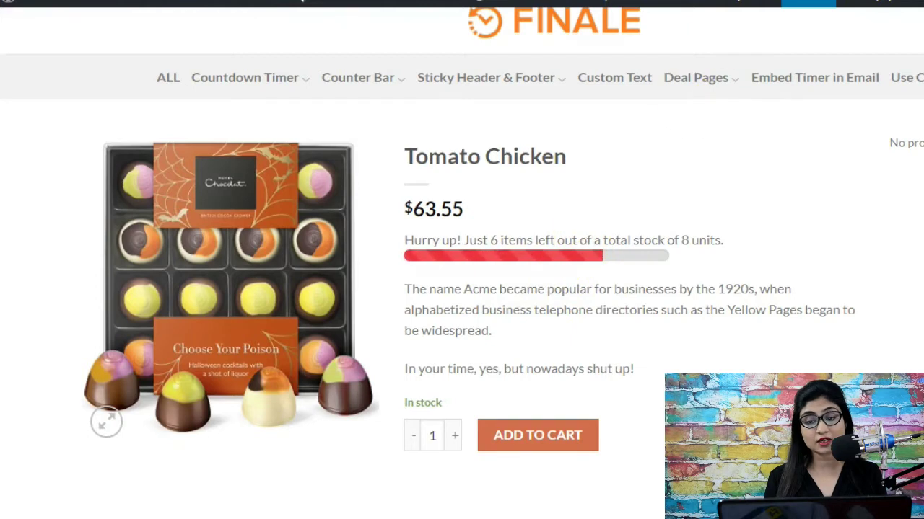
- Try the Left to Right counter bar direction and view the bar on the Tomato Chicken product page
left_click(302, 2)
left_click(395, 209)
scroll(722, 330, "up", 1)
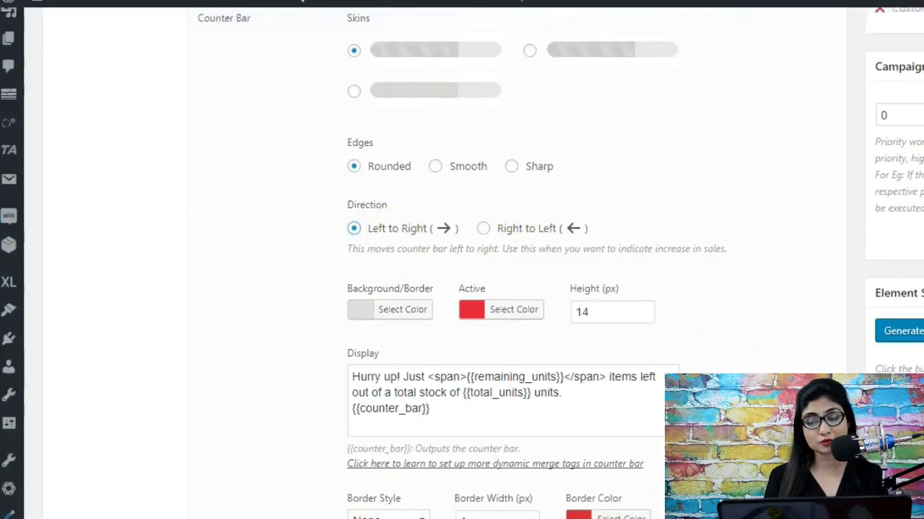
left_click(301, 2)
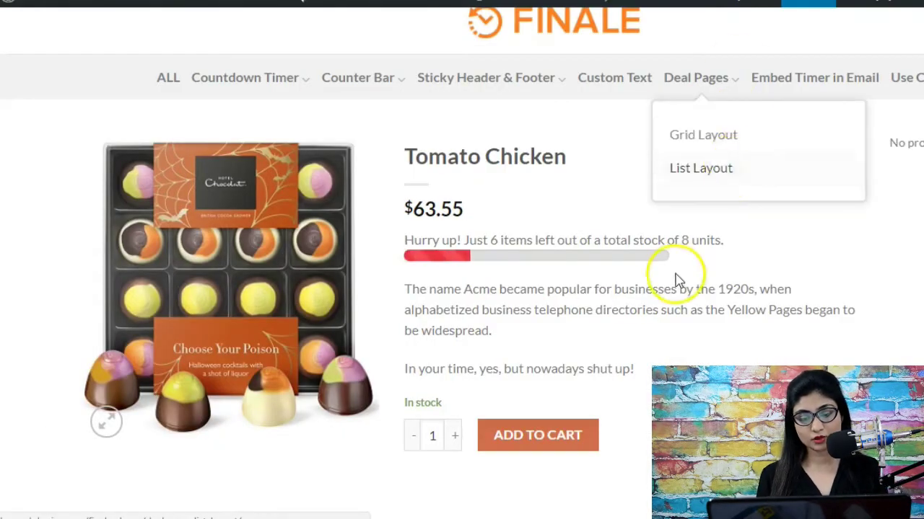
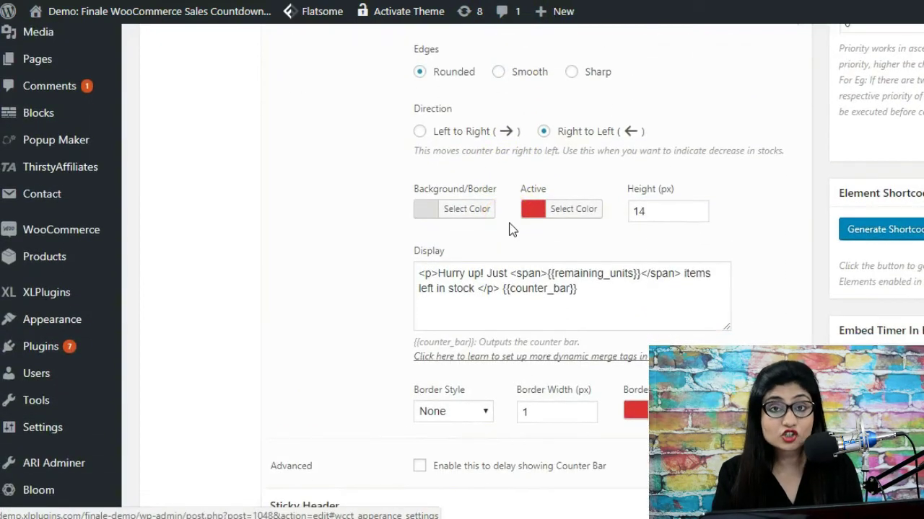
- Review the counter bar's display text and the list of merge tags for total, sold and remaining units
scroll(509, 230, "down", 2)
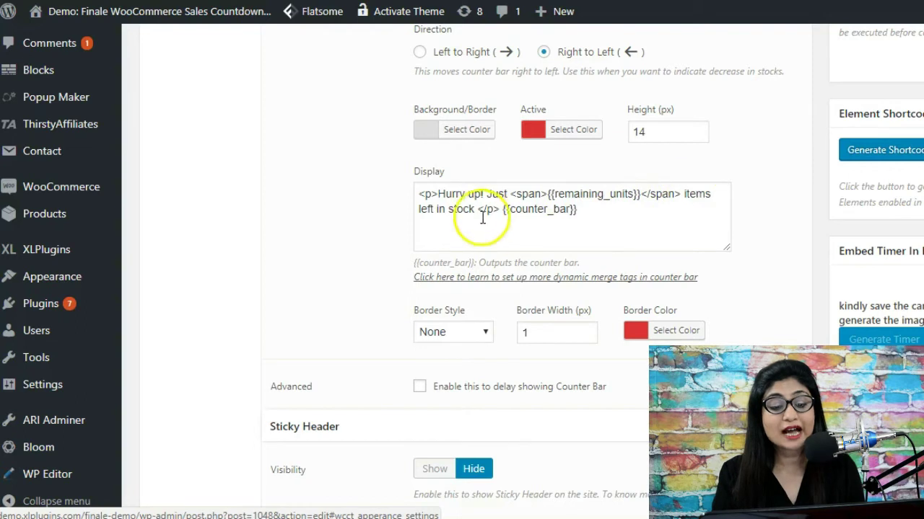
left_click_drag(502, 209, 578, 209)
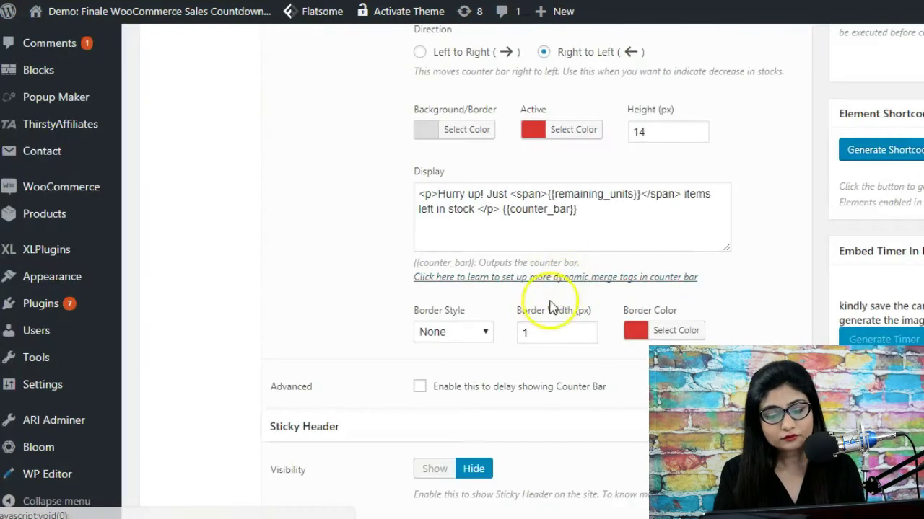
left_click(556, 332)
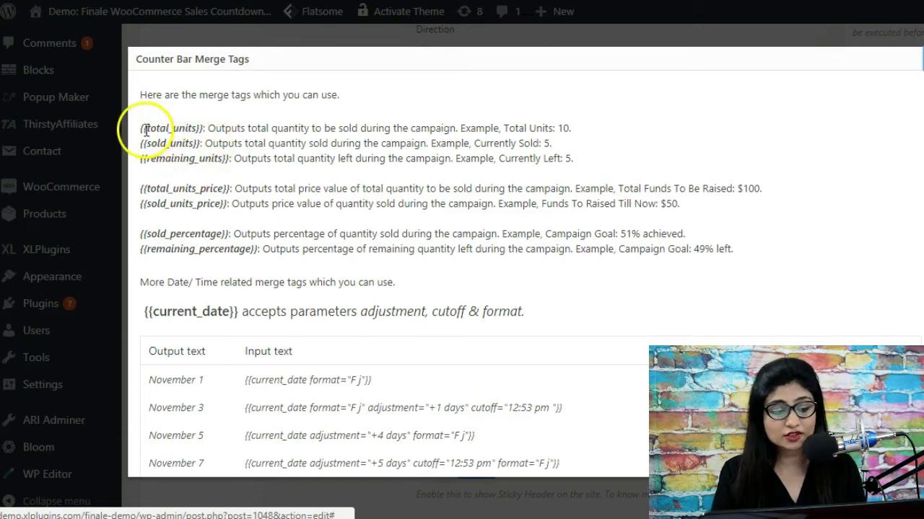
left_click_drag(142, 128, 201, 128)
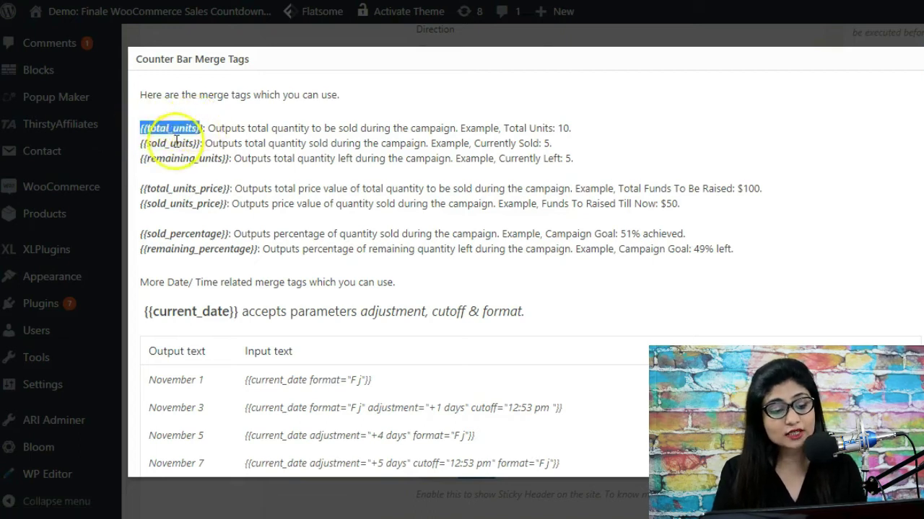
left_click_drag(142, 144, 202, 142)
left_click(152, 158)
left_click_drag(152, 159, 229, 158)
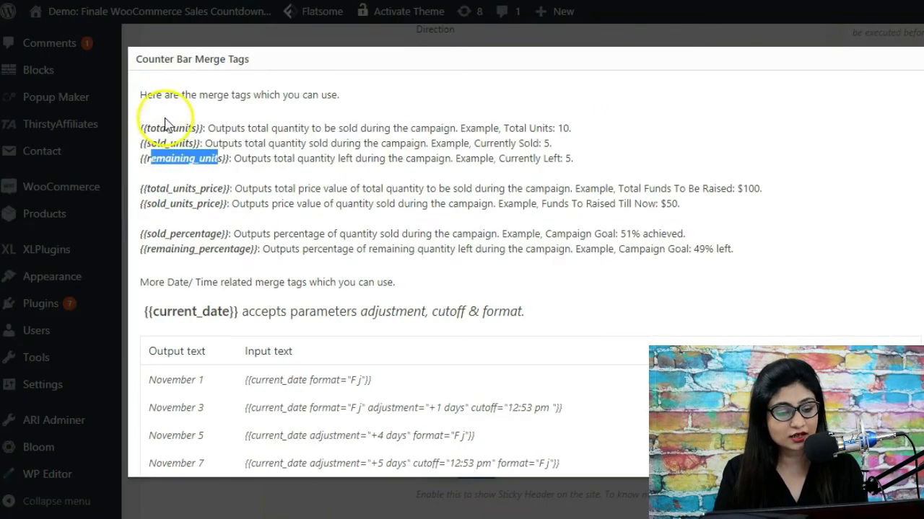
- Replace "Just" in the counter bar's display text with "Out of {{total_units}} units," using the total units merge tag copied from the list
left_click_drag(140, 128, 204, 128)
key("ctrl+c")
left_click(913, 200)
double_click(496, 194)
type("Out of")
key("ctrl+v")
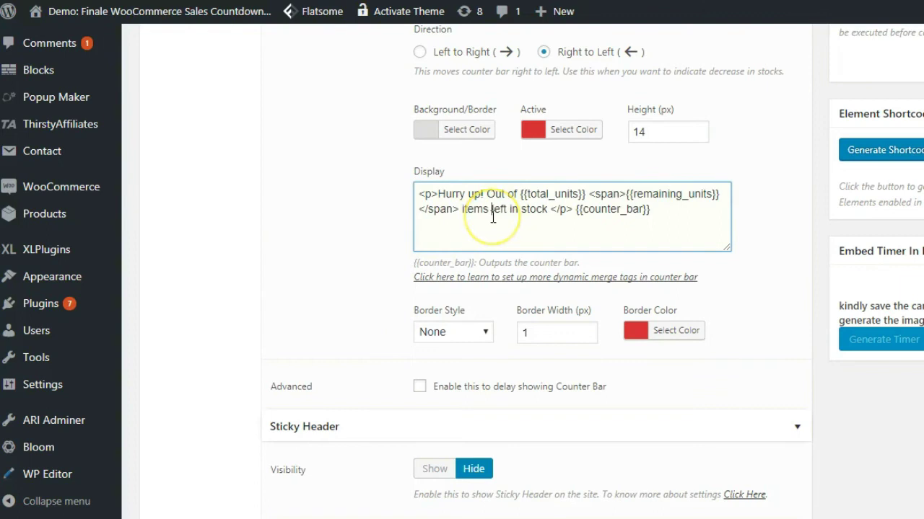
left_click(583, 194)
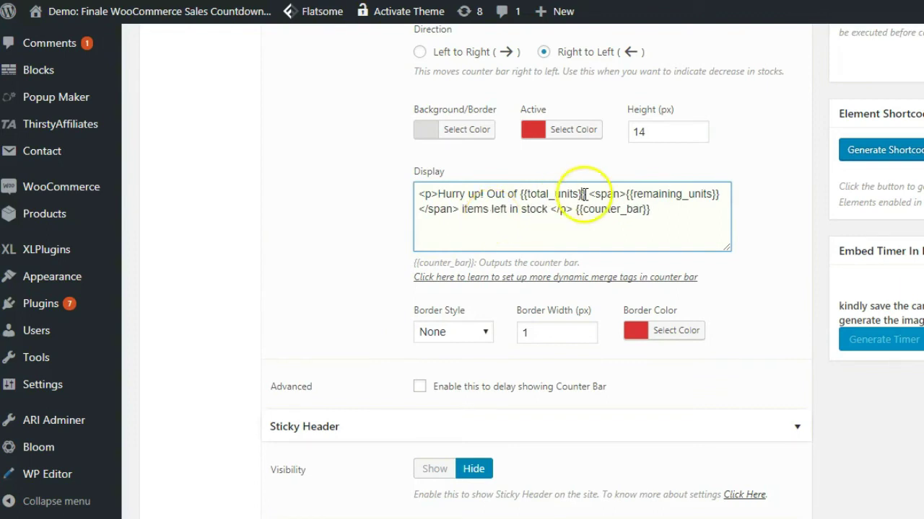
type("units,")
- Add "{{sold_units}} units are sold. Now only" before the remaining units tag in the display text and insert "are" before "left in stock"
left_click(628, 279)
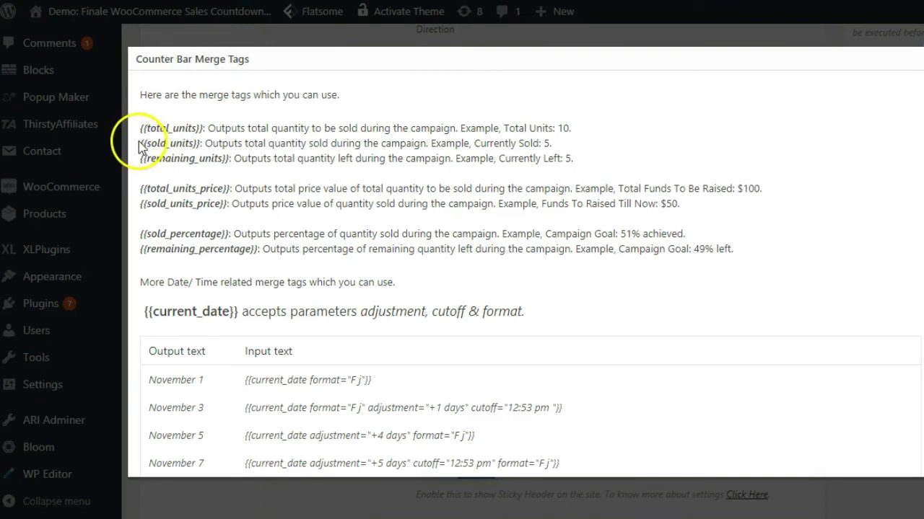
left_click_drag(140, 143, 203, 142)
key("ctrl+c")
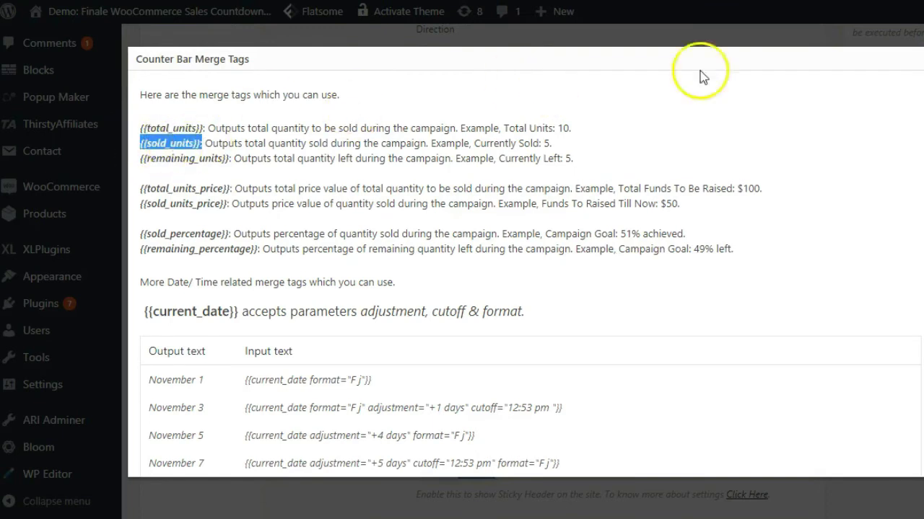
left_click(912, 59)
left_click(619, 195)
key("ctrl+v")
type("units are sold. Now only")
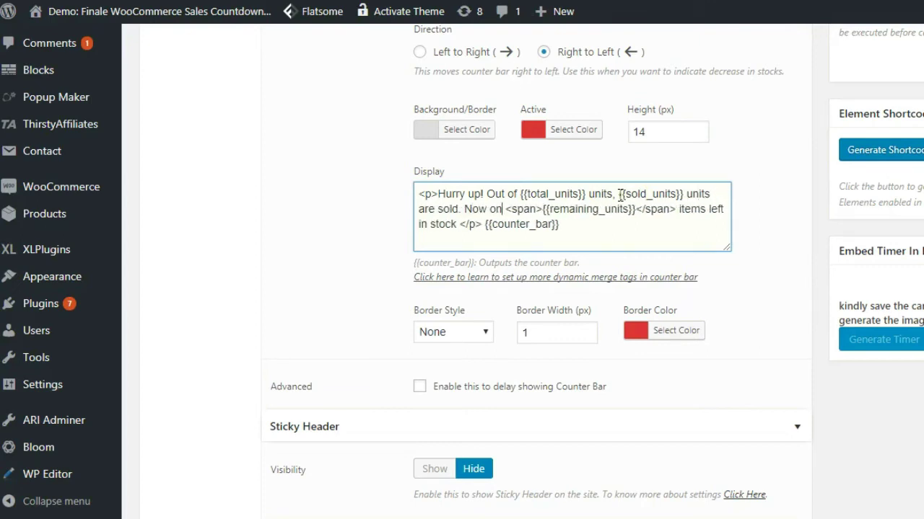
left_click(715, 209)
type("are")
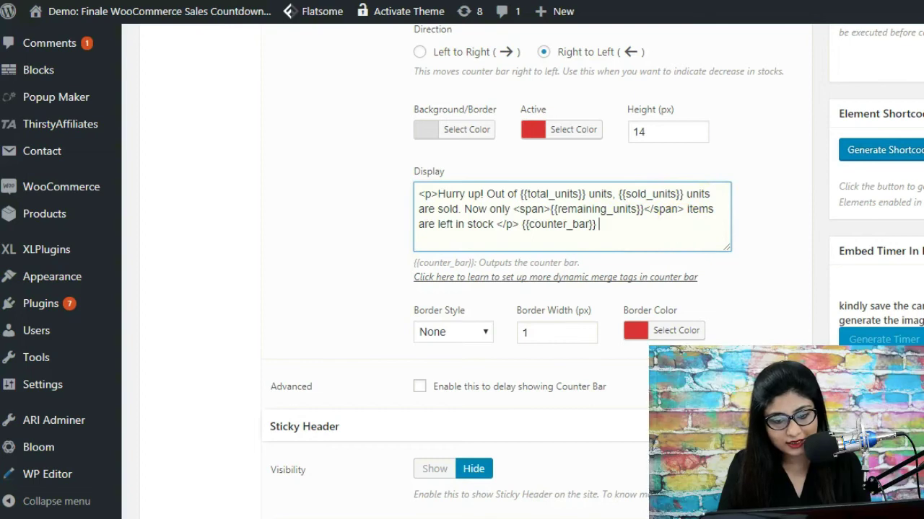
- Reload the Tomato Chicken product page to check the counter bar's new display text
scroll(461, 272, "up", 8)
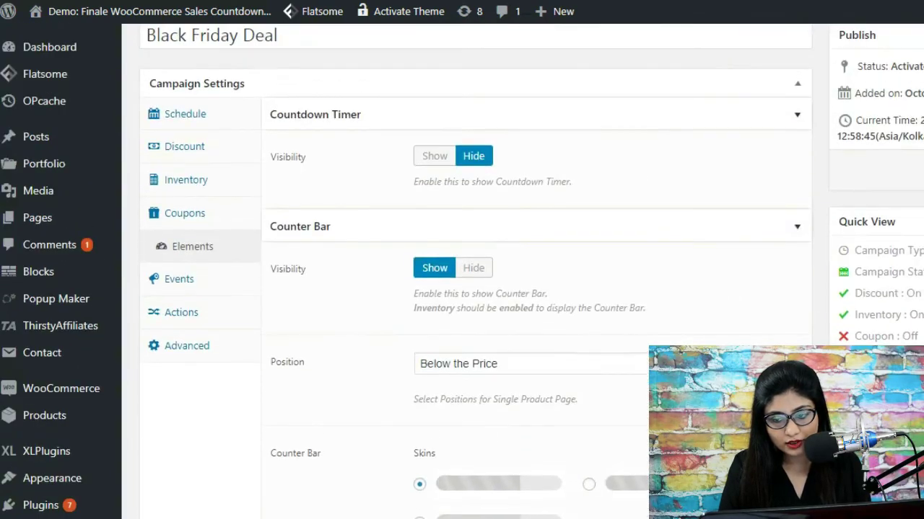
key("ctrl+Tab")
key("F5")
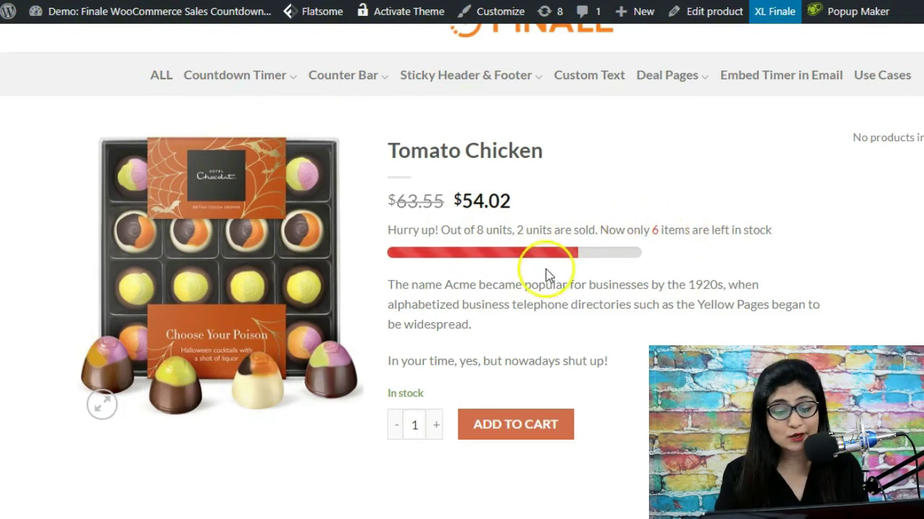
- Return to the campaign's counter bar settings and examine the available border styles alongside the border width and color
key("ctrl+Tab")
scroll(513, 388, "down", 2)
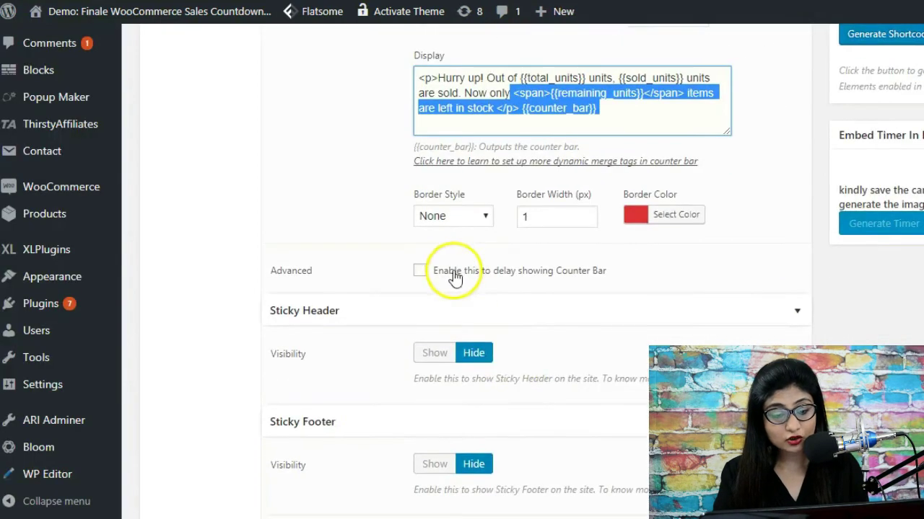
scroll(440, 354, "up", 1)
left_click(456, 296)
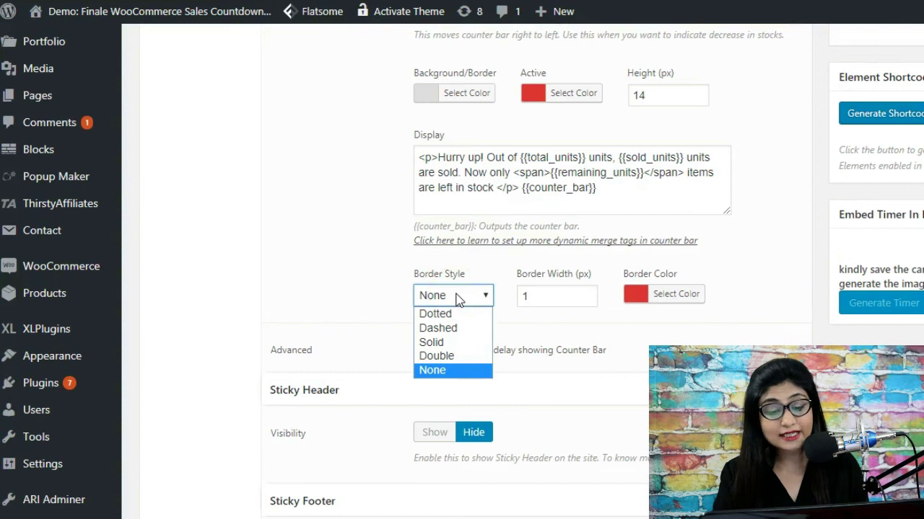
left_click(456, 297)
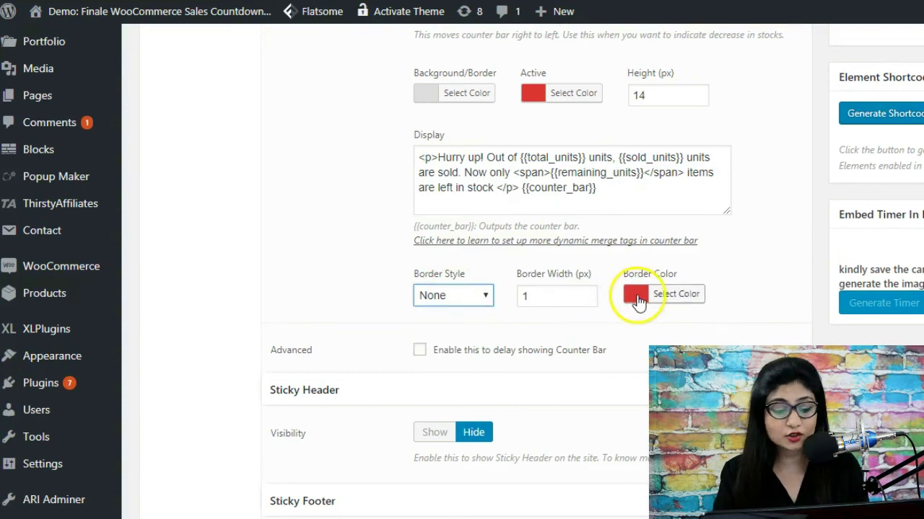
- Enable delayed display of the counter bar and keep it hidden until 2 items are sold
left_click(528, 353)
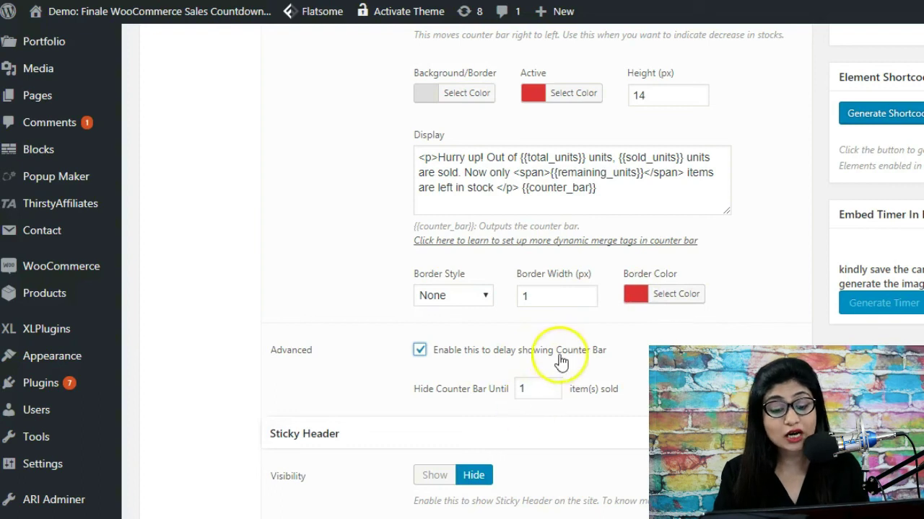
left_click(527, 392)
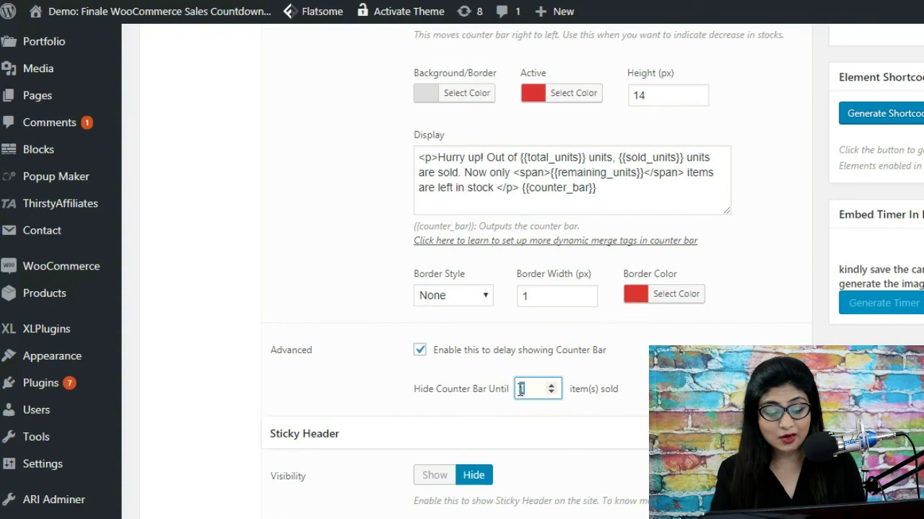
type("2")
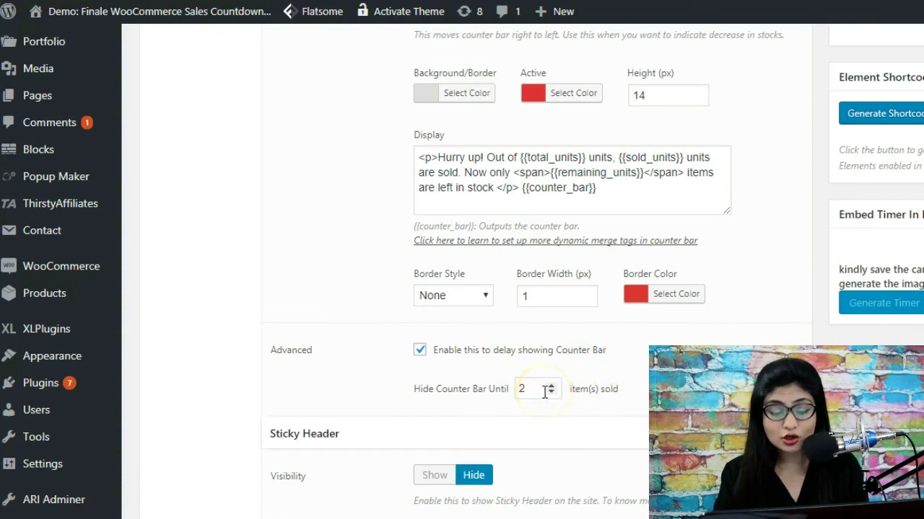
- Review the counter bar settings in the campaign's elements and return to its inventory settings
scroll(545, 390, "up", 3)
scroll(546, 397, "down", 3)
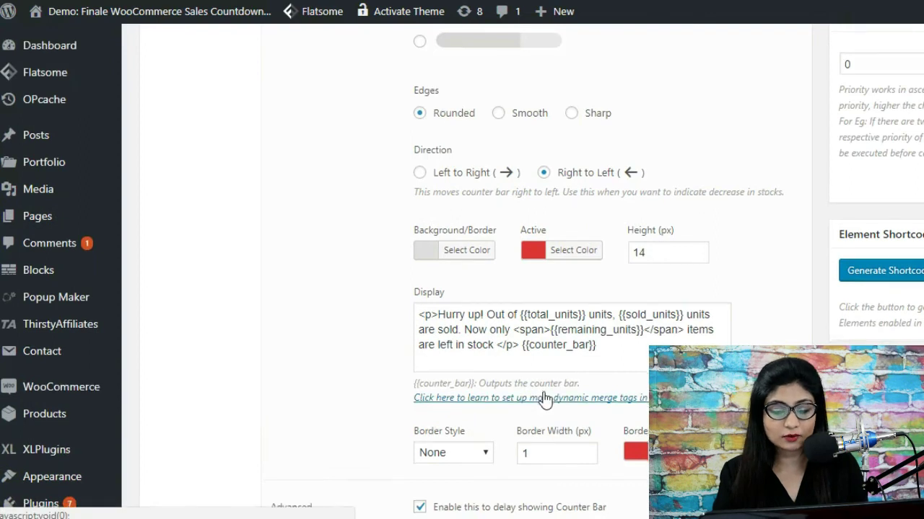
scroll(575, 252, "up", 2)
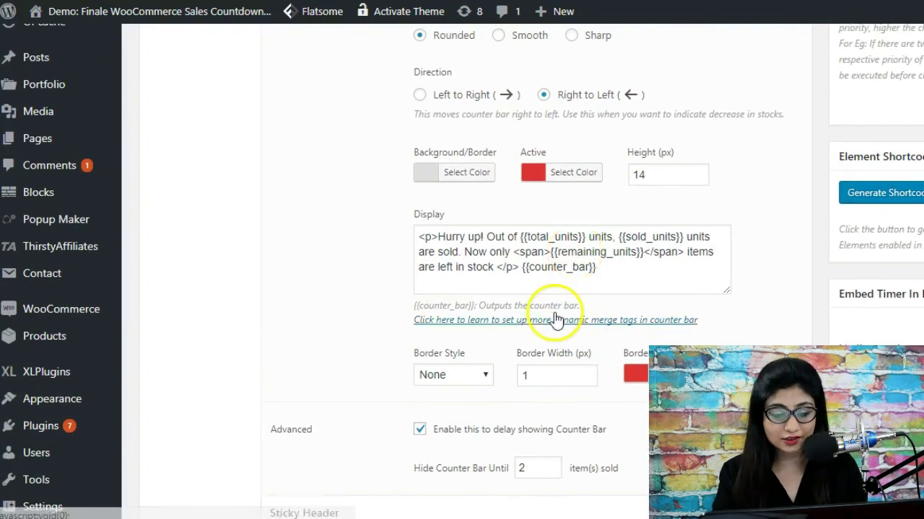
scroll(555, 318, "up", 10)
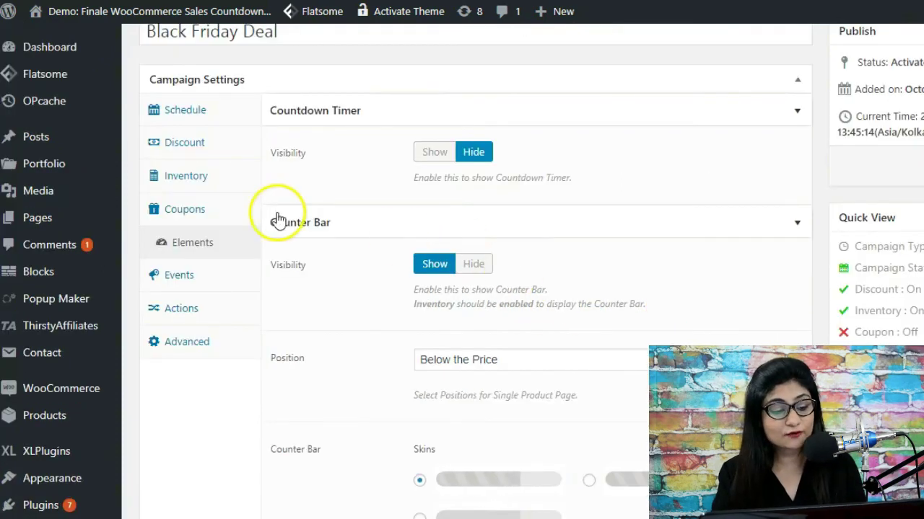
left_click(235, 180)
left_click(223, 257)
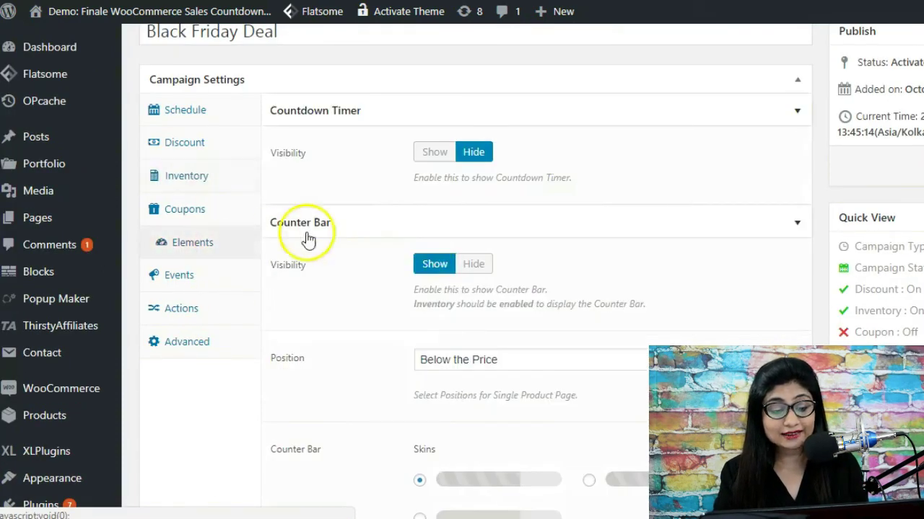
left_click(214, 181)
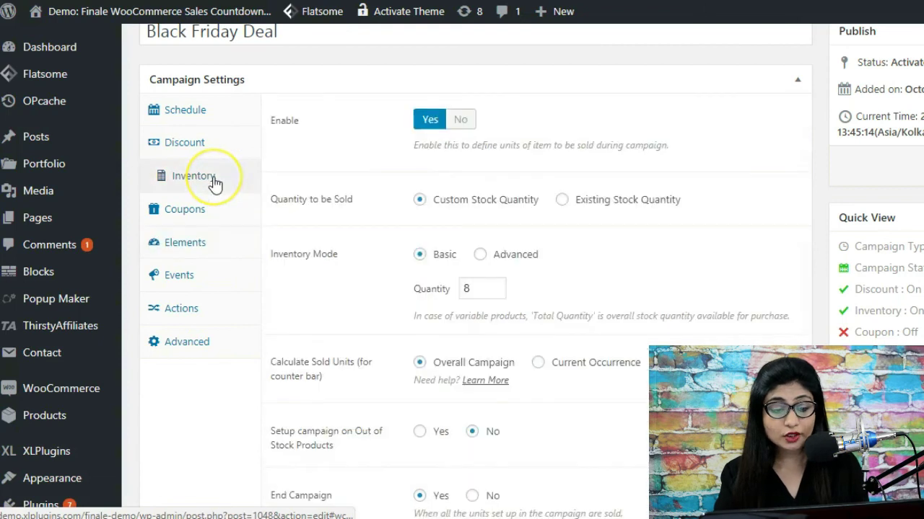